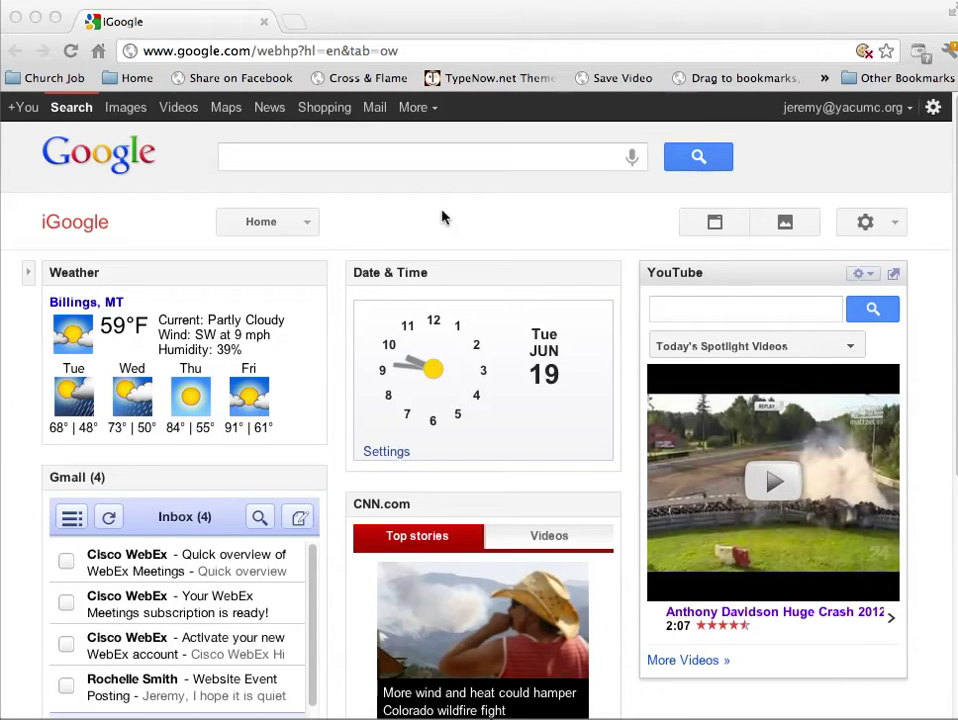
# Open Google Drive and create a new form.
pyautogui.click(416, 111)
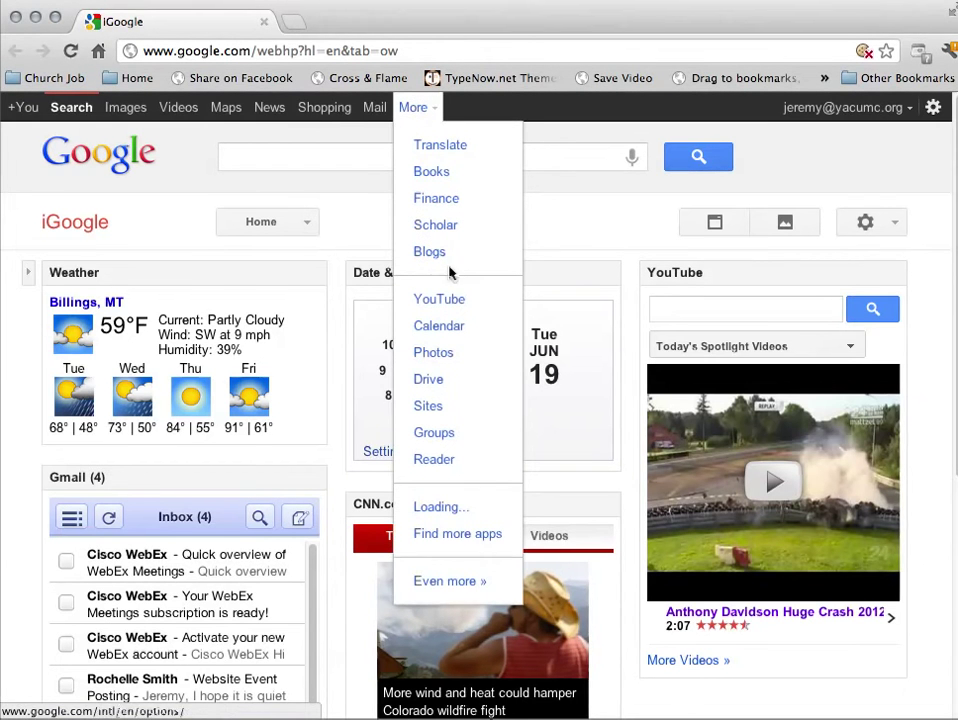
pyautogui.click(459, 383)
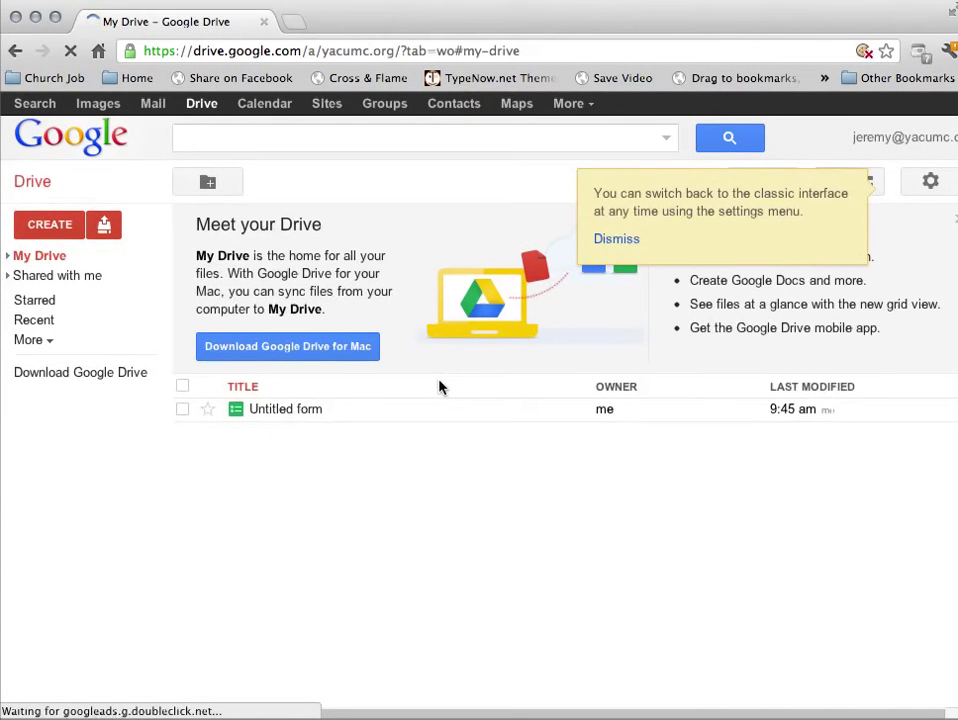
pyautogui.click(52, 226)
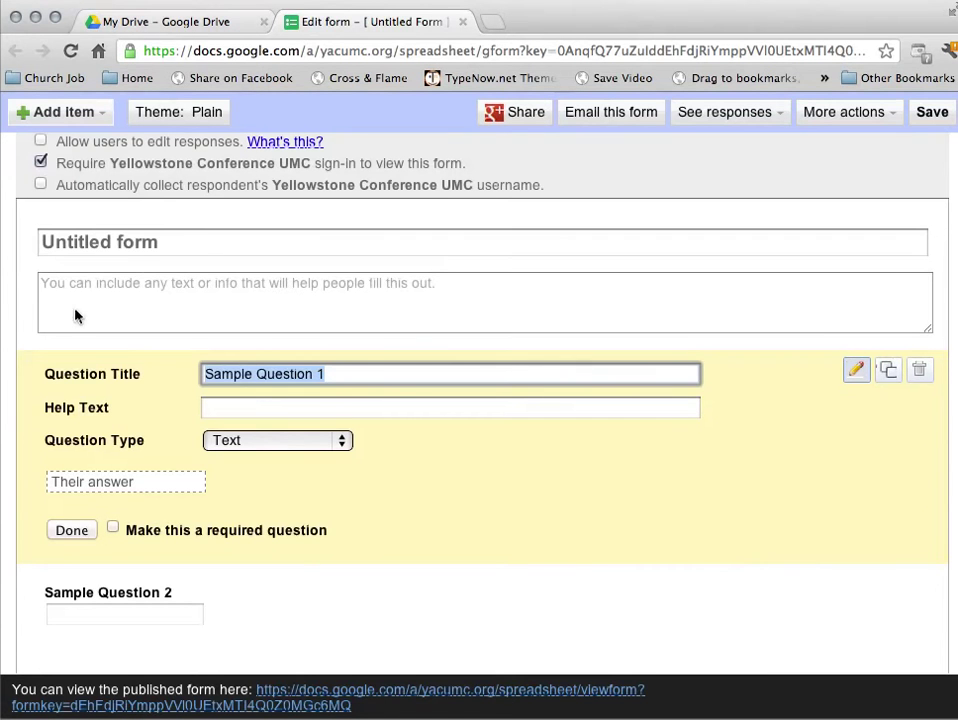
# Title the form "Basic Feedback Form" and enter the description "Please fill this out at the conclusion of today's event.".
pyautogui.click(195, 243)
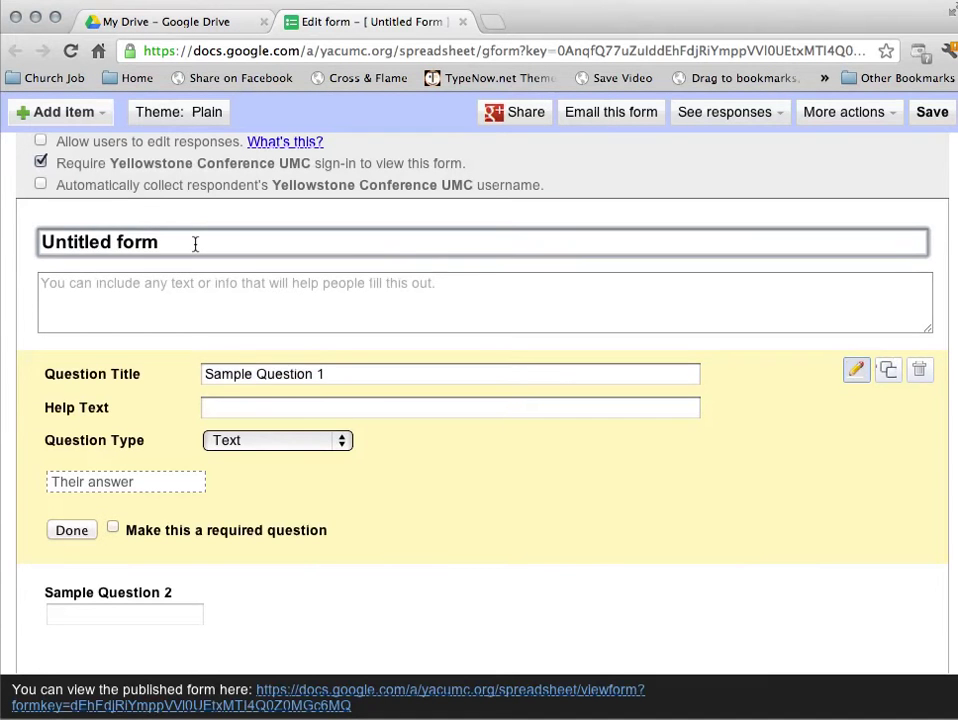
pyautogui.tripleClick(195, 243)
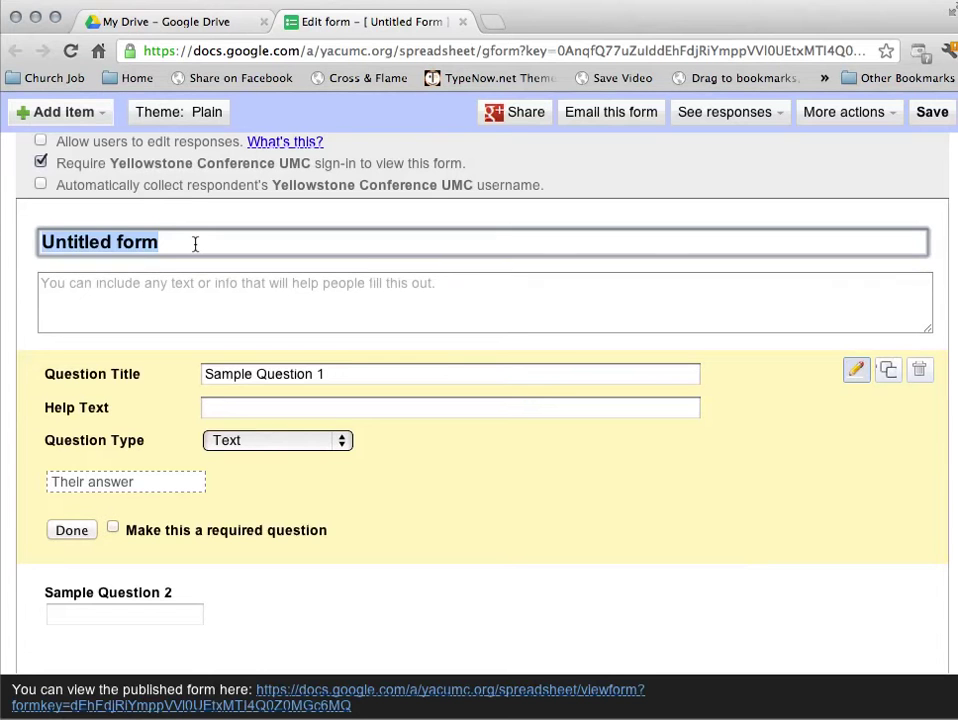
pyautogui.write('Bask')
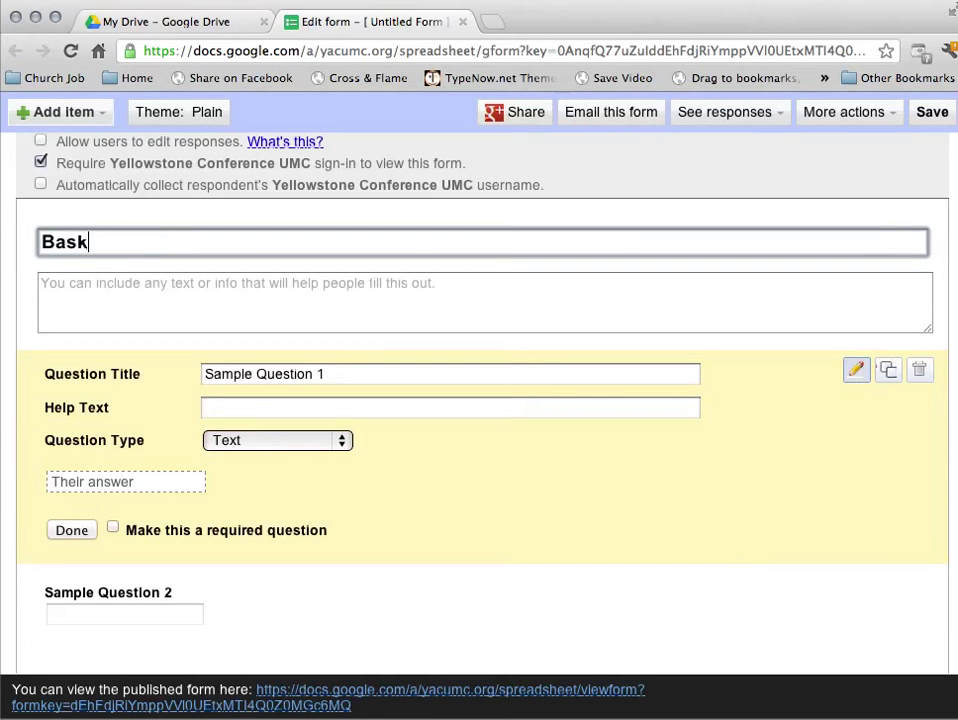
pyautogui.press('BackSpace')
pyautogui.write('ic Feed')
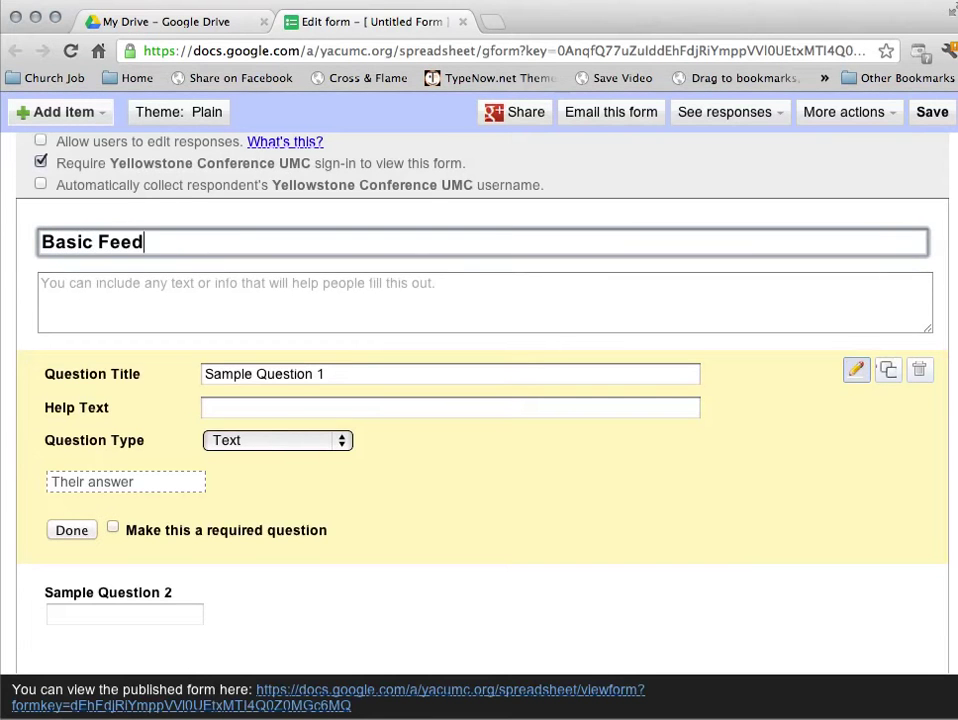
pyautogui.write('back Form')
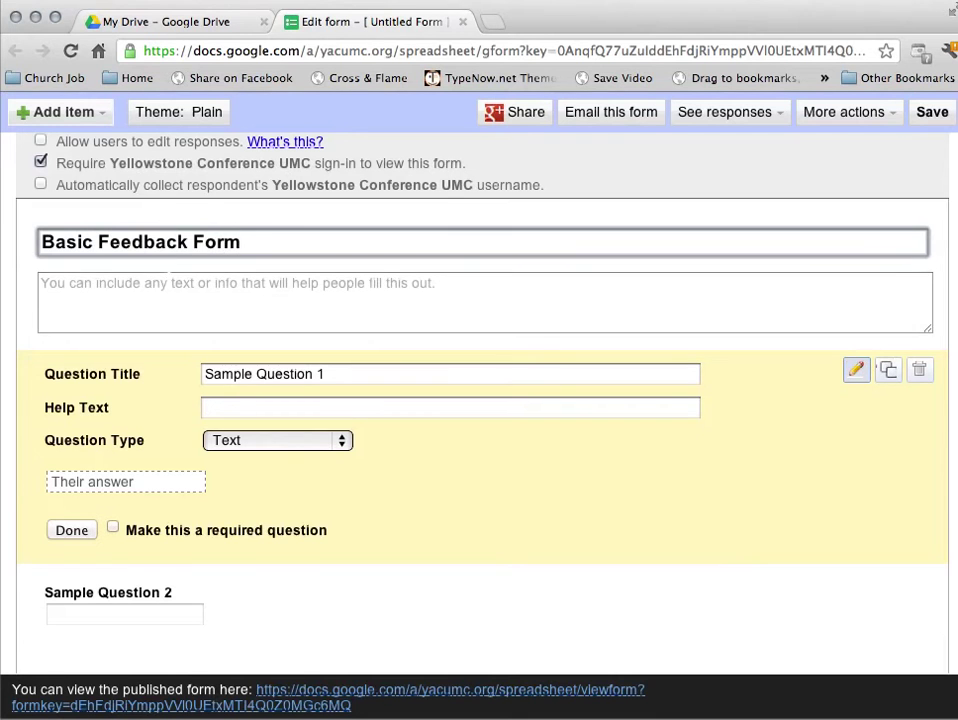
pyautogui.click(128, 283)
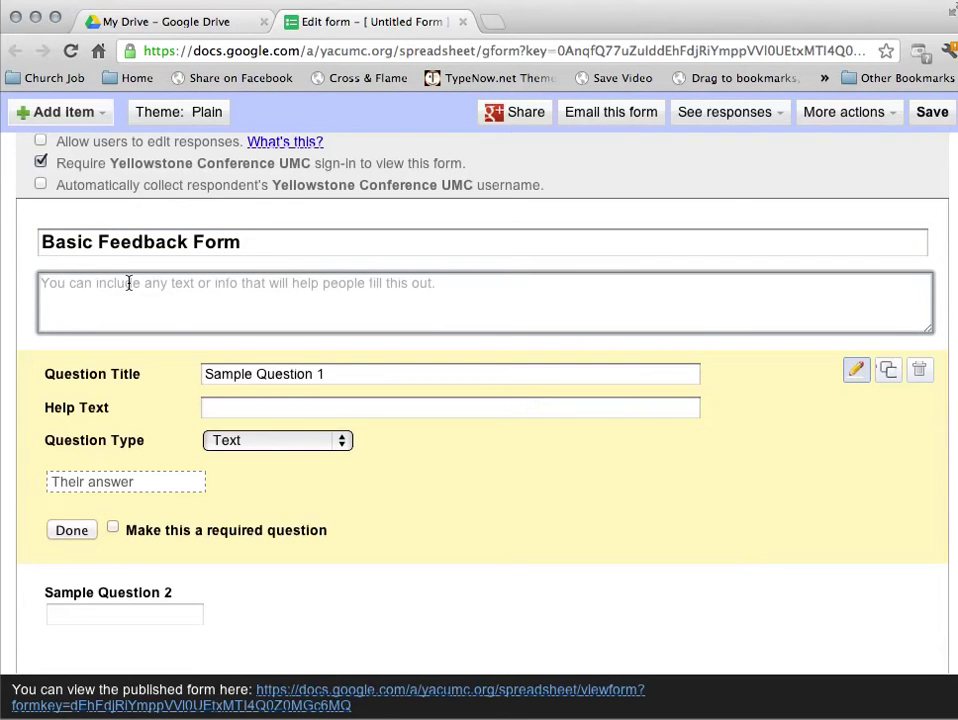
pyautogui.write('P')
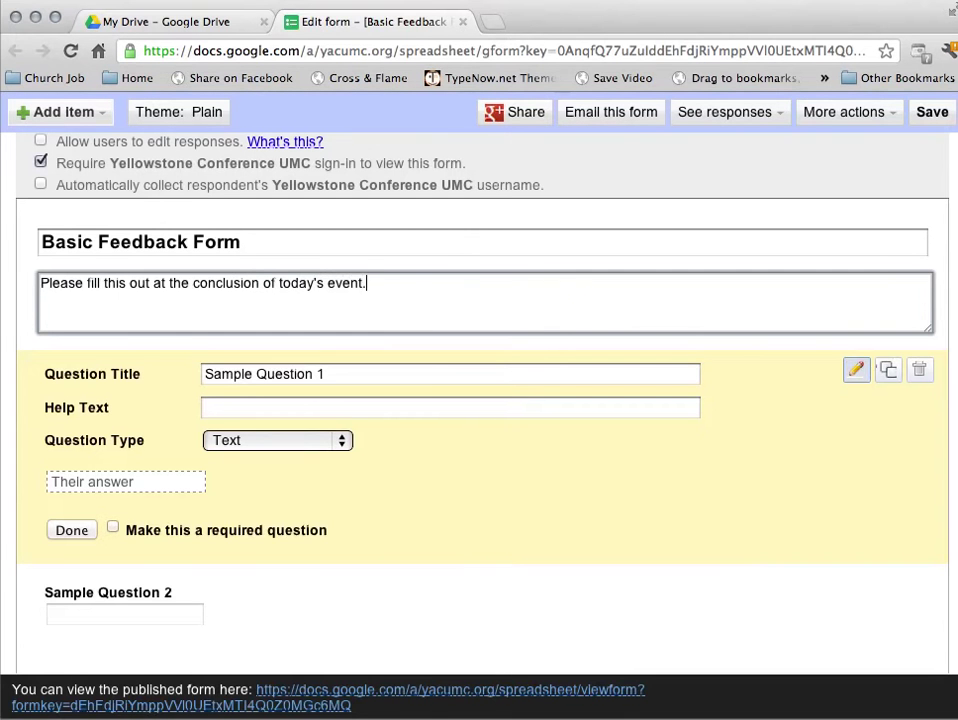
# Replace the first sample question's title with "Did you like the location?" and leave its help text empty.
pyautogui.click(363, 381)
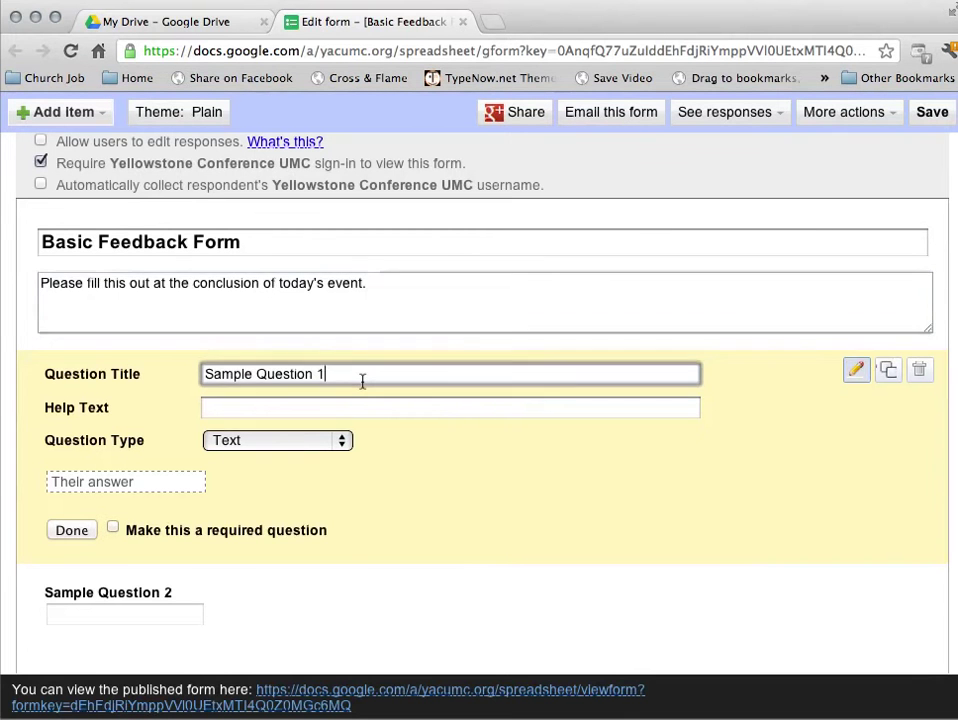
pyautogui.tripleClick(363, 381)
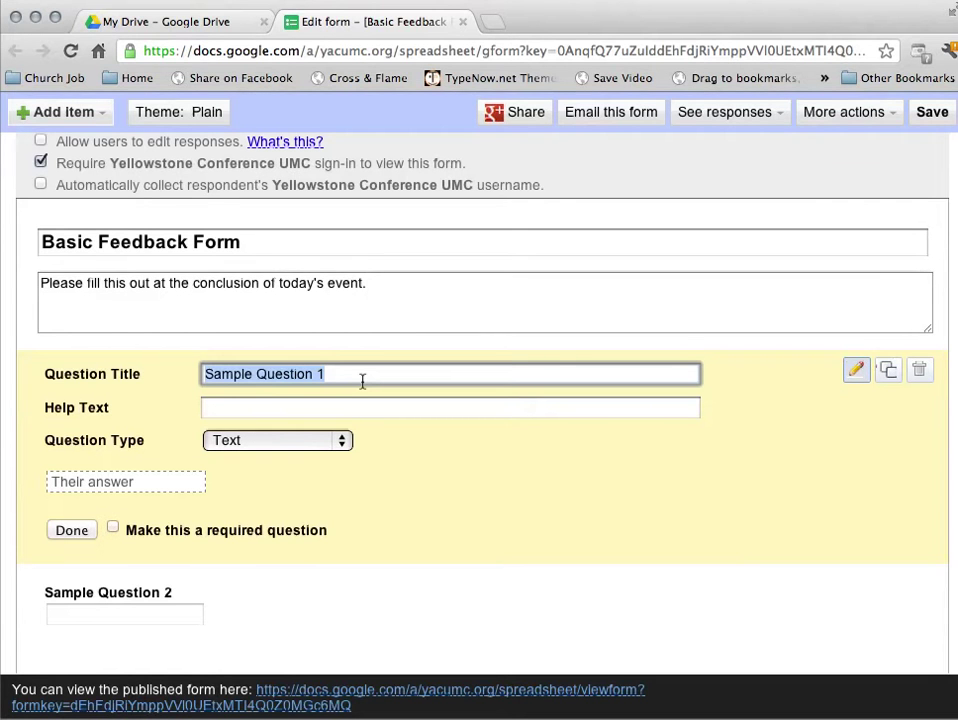
pyautogui.write('Did you lik')
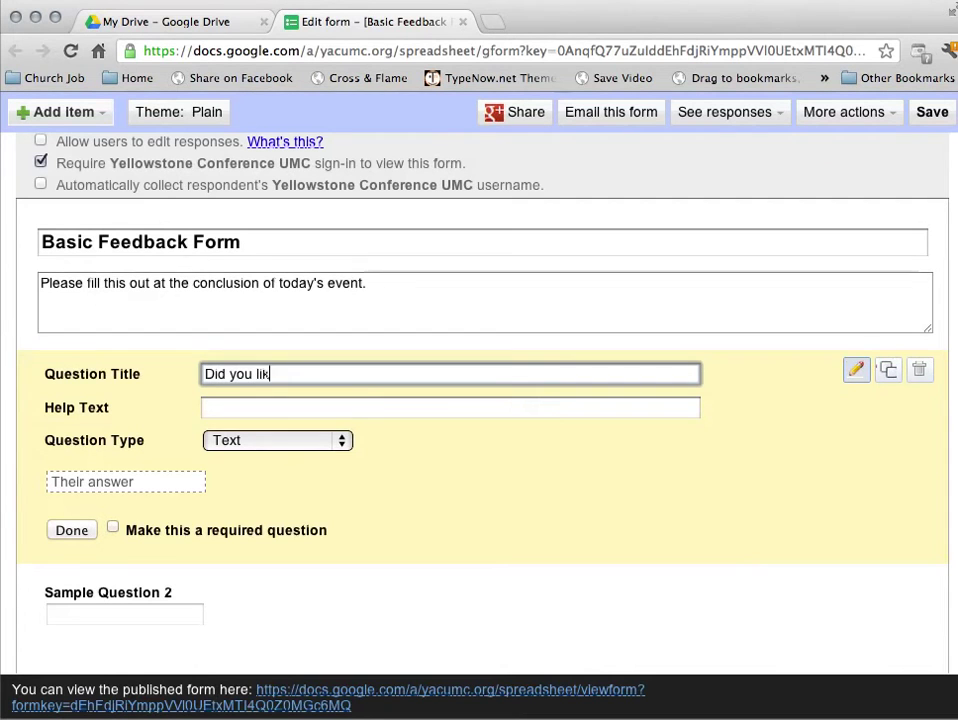
pyautogui.write('e the location?')
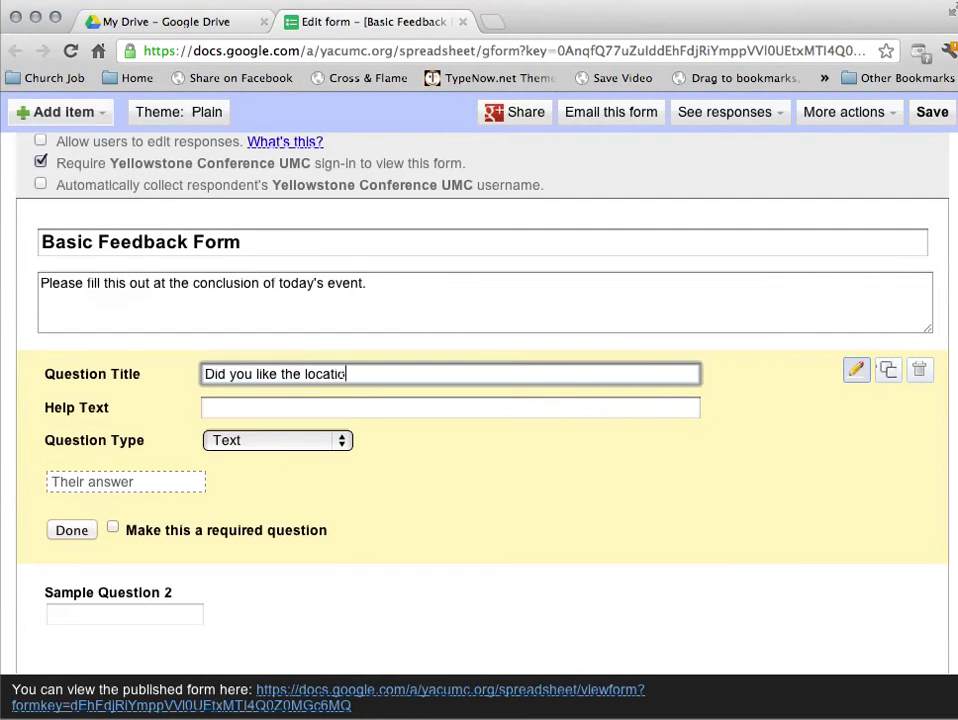
pyautogui.click(280, 410)
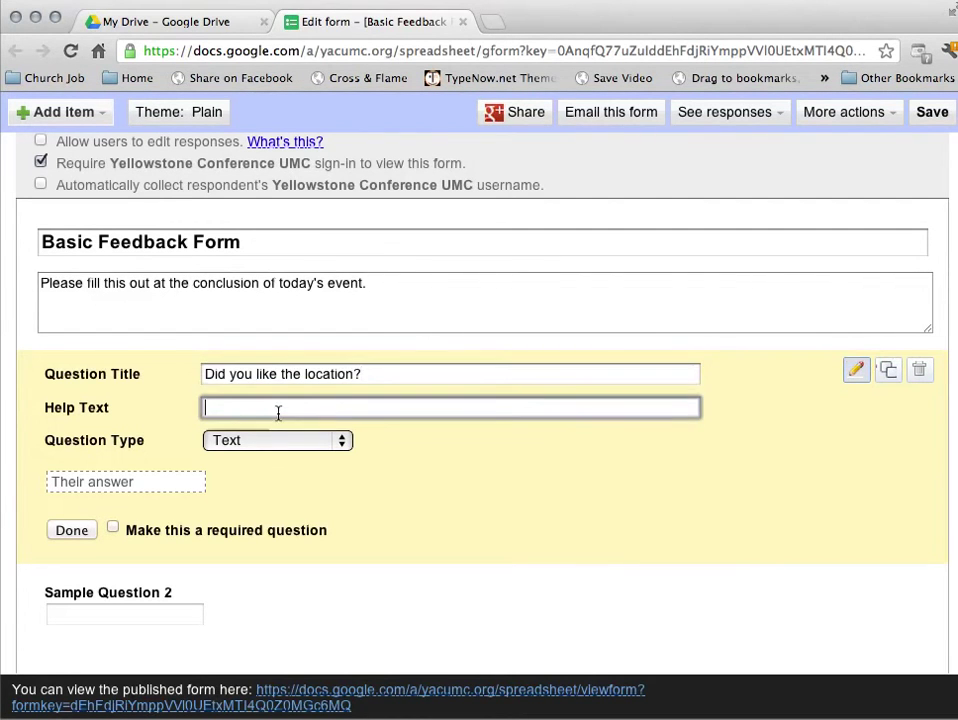
# Make the location question a required "Choose from a list" question with the options Yes and No, and finish editing it.
pyautogui.click(344, 441)
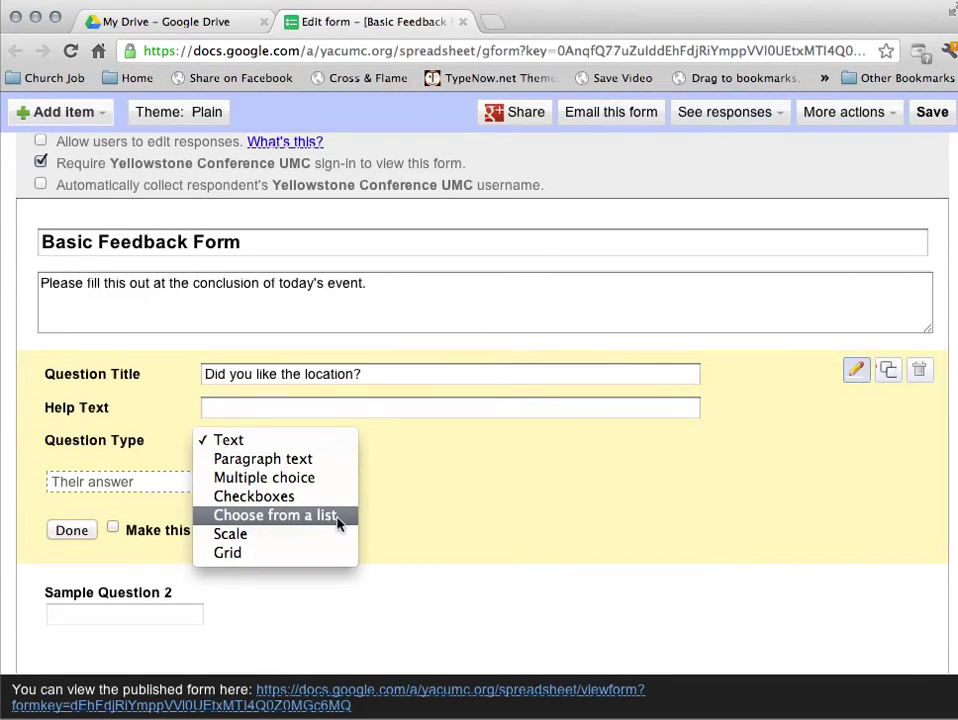
pyautogui.press('Escape')
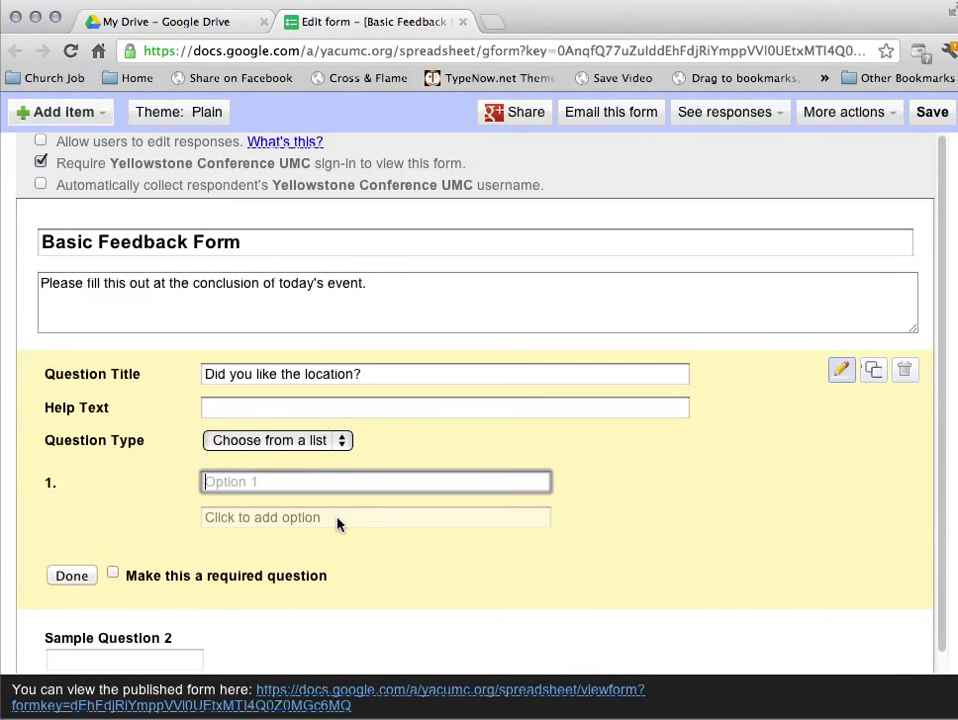
pyautogui.write('Yes')
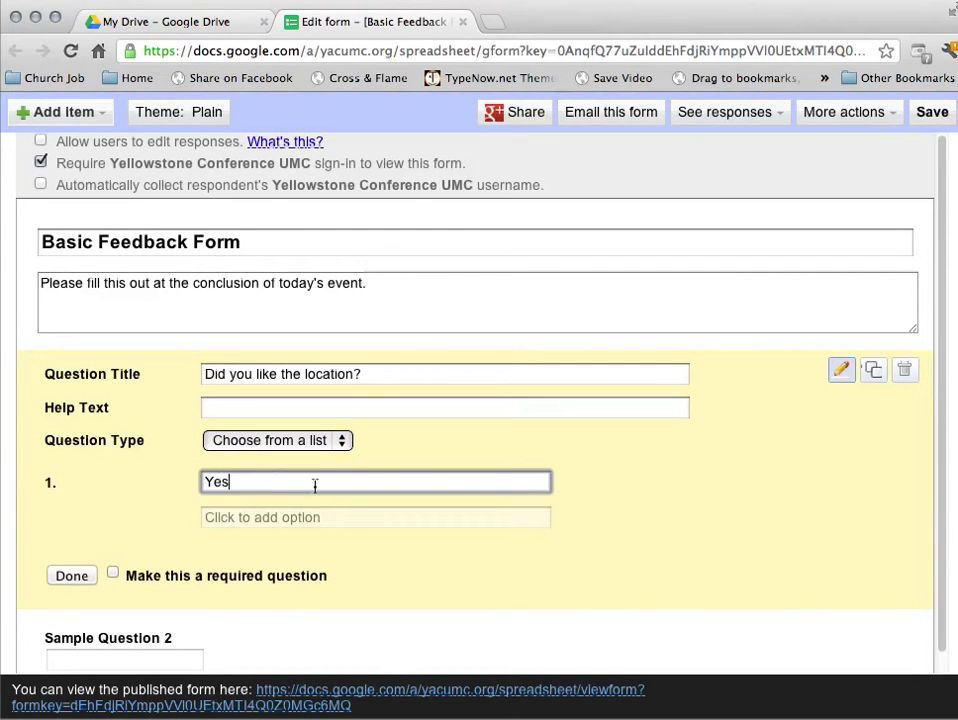
pyautogui.click(231, 518)
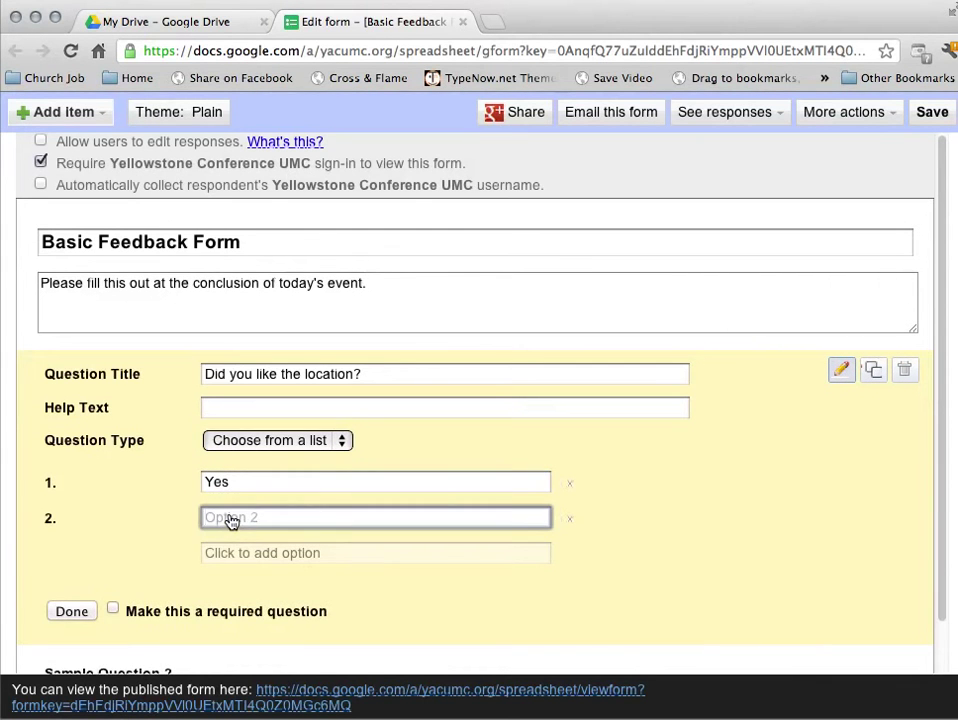
pyautogui.write('No')
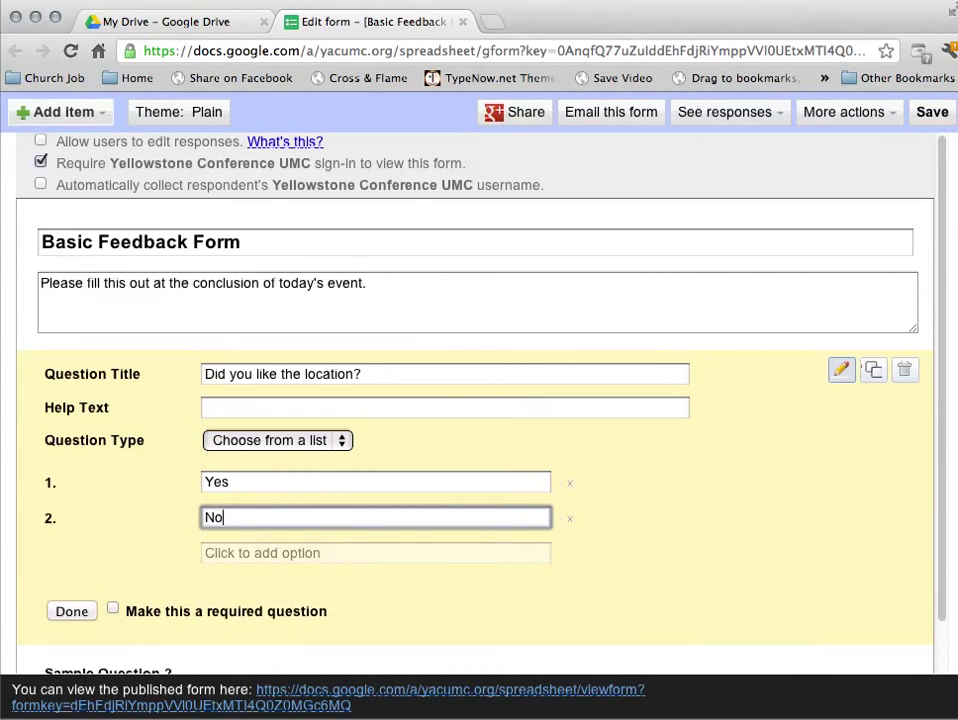
pyautogui.click(114, 613)
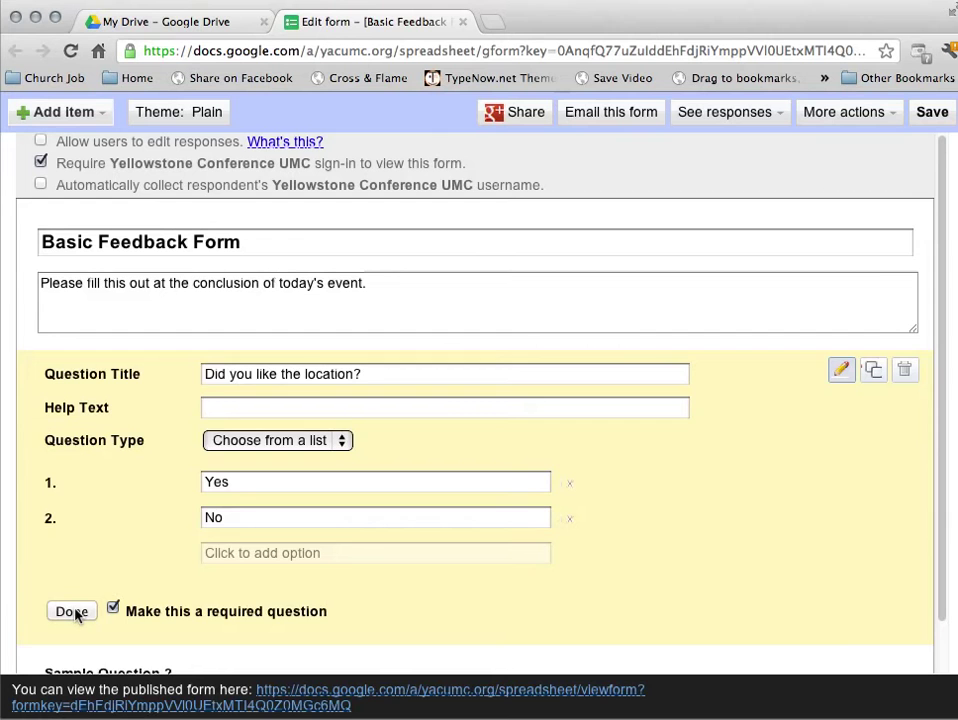
pyautogui.click(72, 612)
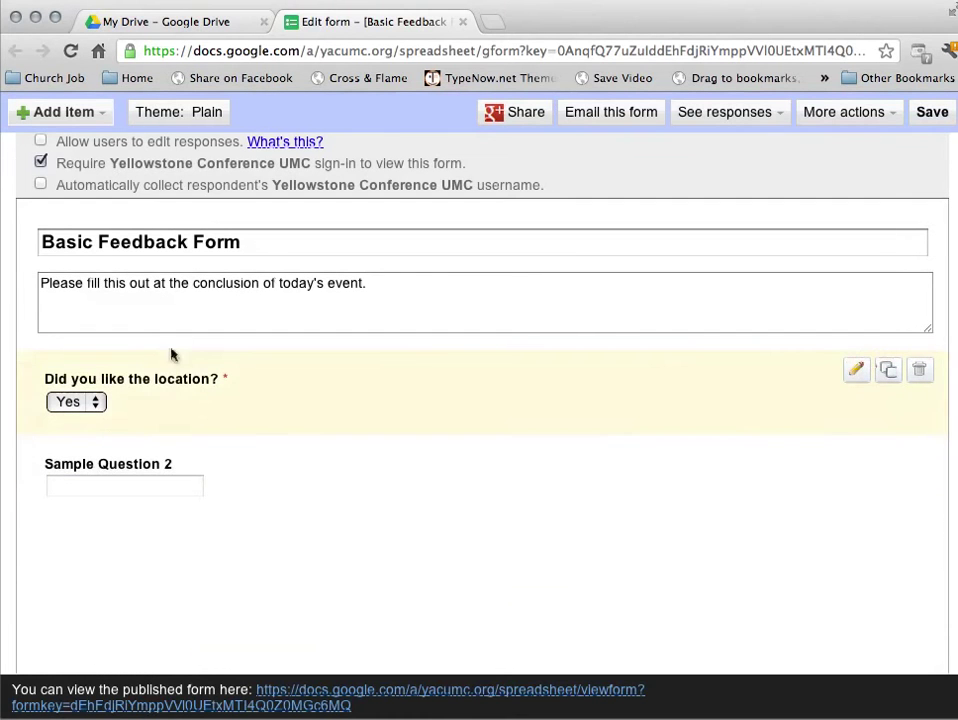
# Check the location question's answer choices and review its settings in edit mode.
pyautogui.click(99, 410)
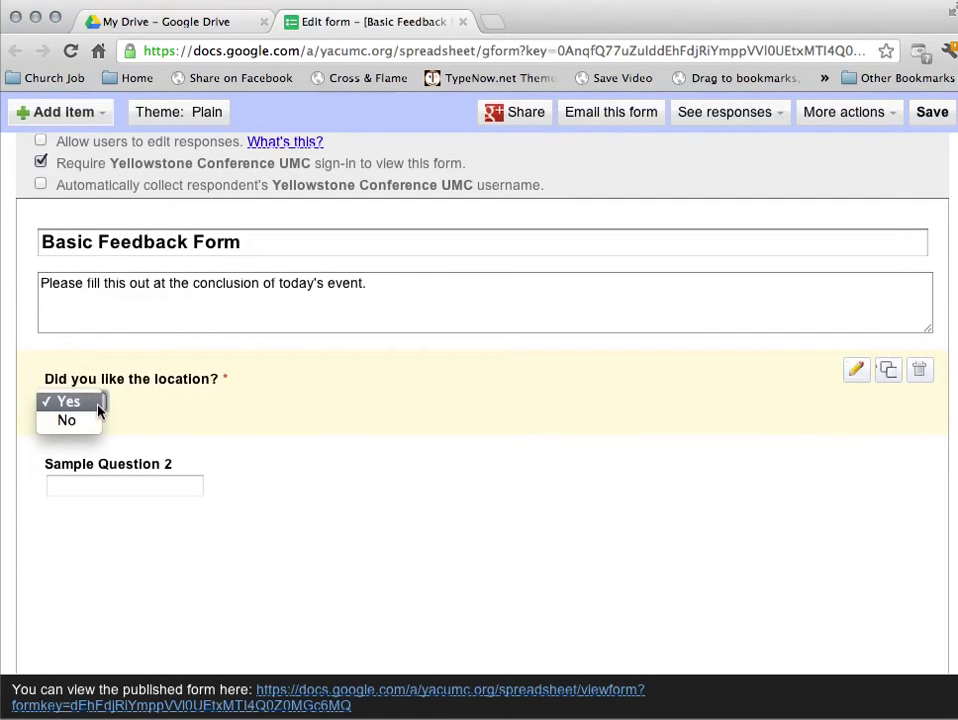
pyautogui.click(99, 404)
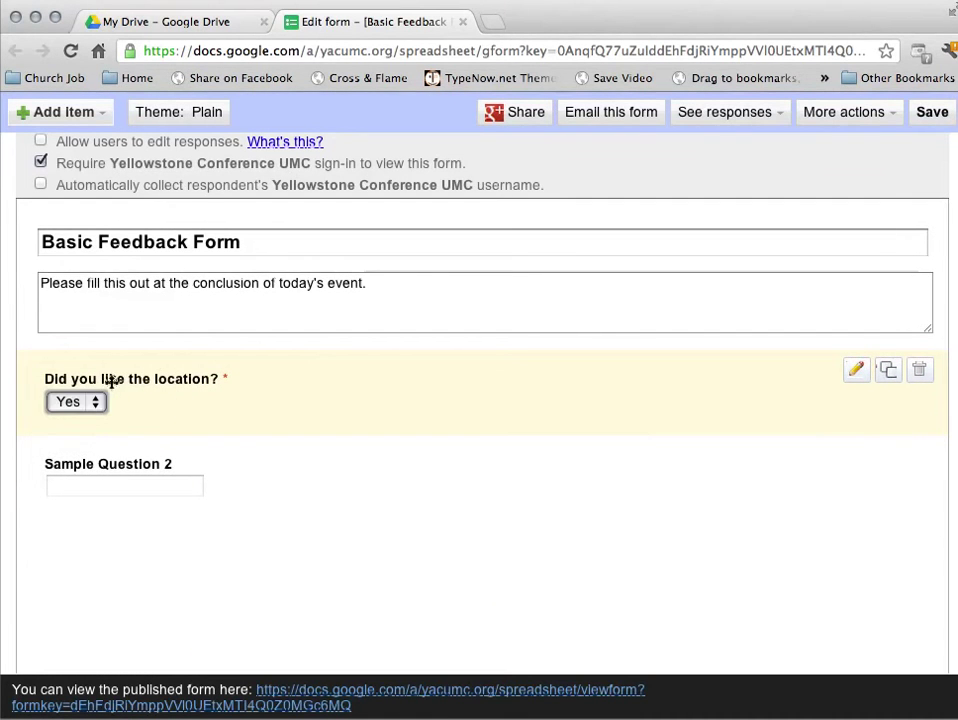
pyautogui.click(856, 372)
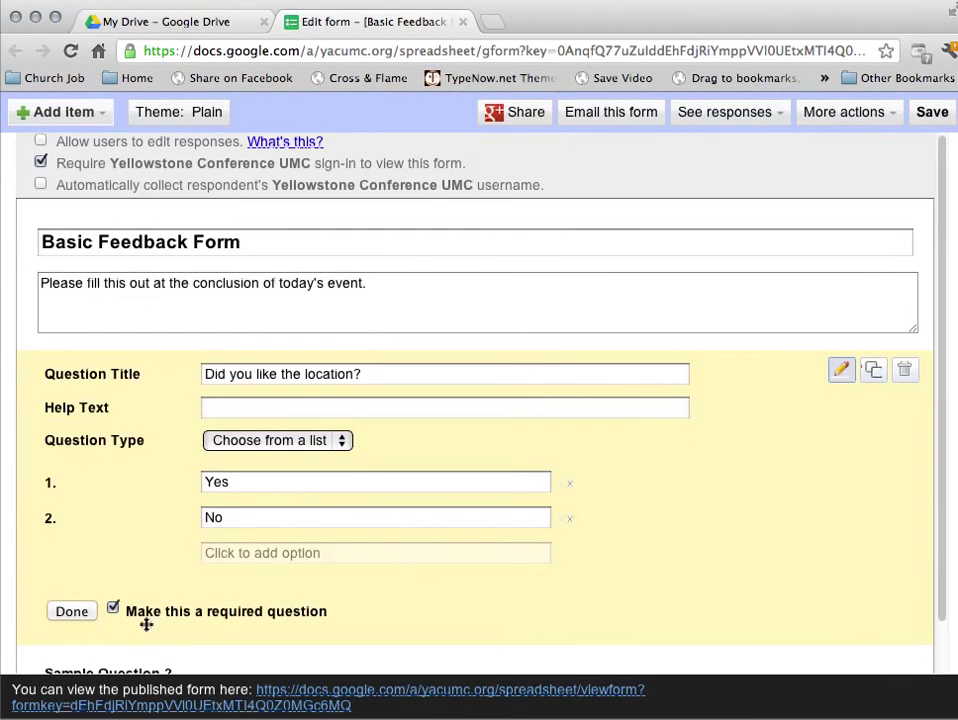
pyautogui.click(71, 618)
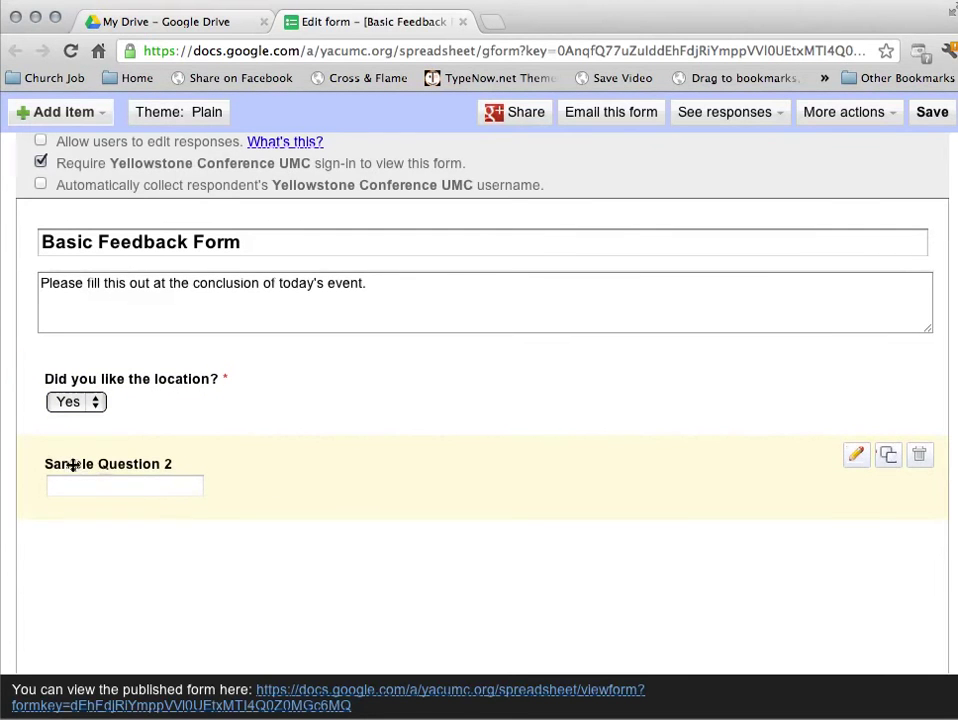
# Edit the second sample question and change its title to "What did you have for lunch?".
pyautogui.click(855, 457)
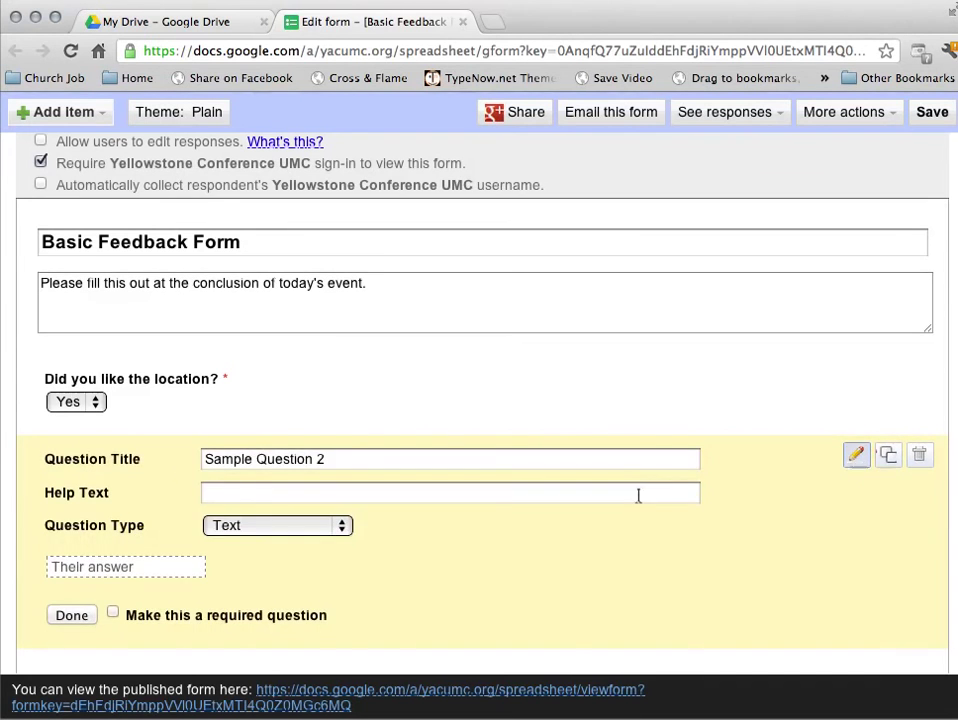
pyautogui.moveTo(393, 464); pyautogui.dragTo(120, 457)
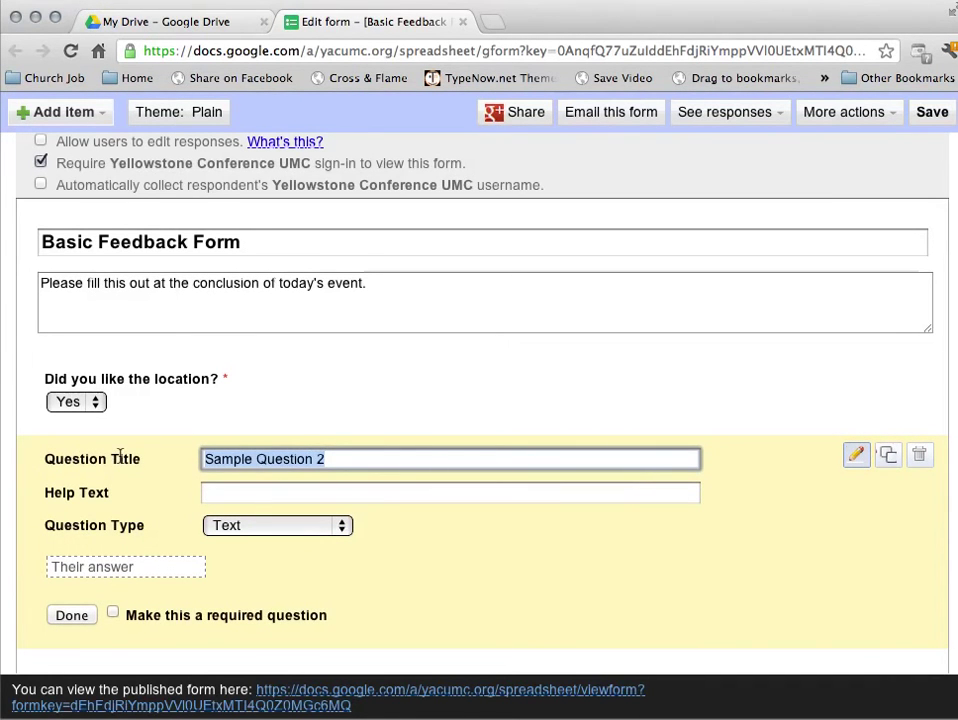
pyautogui.write('What did you h')
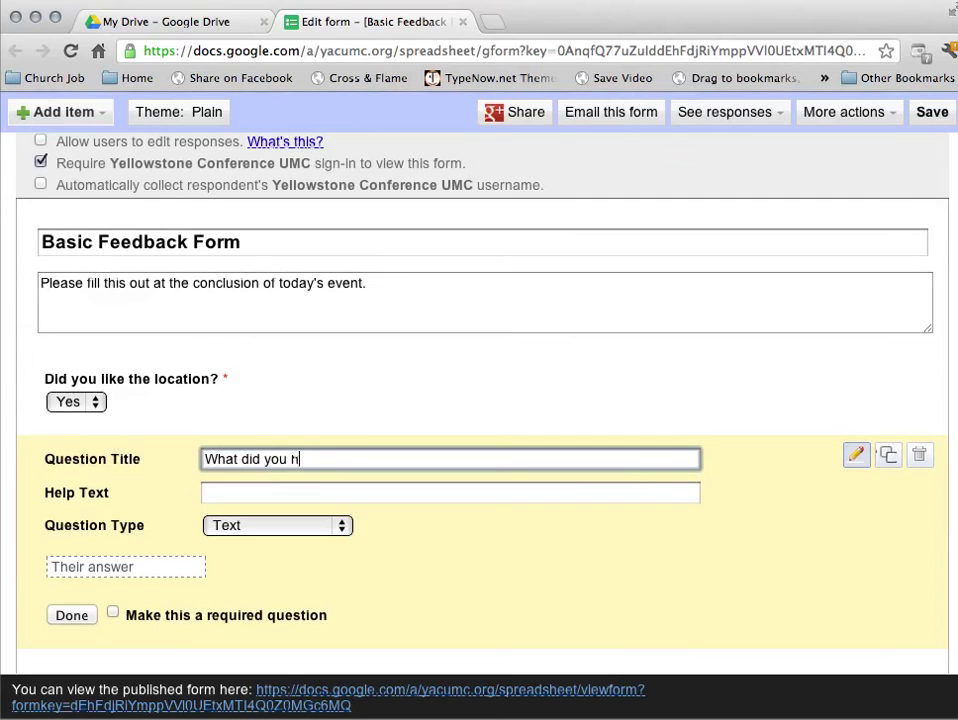
pyautogui.write('ave for lun')
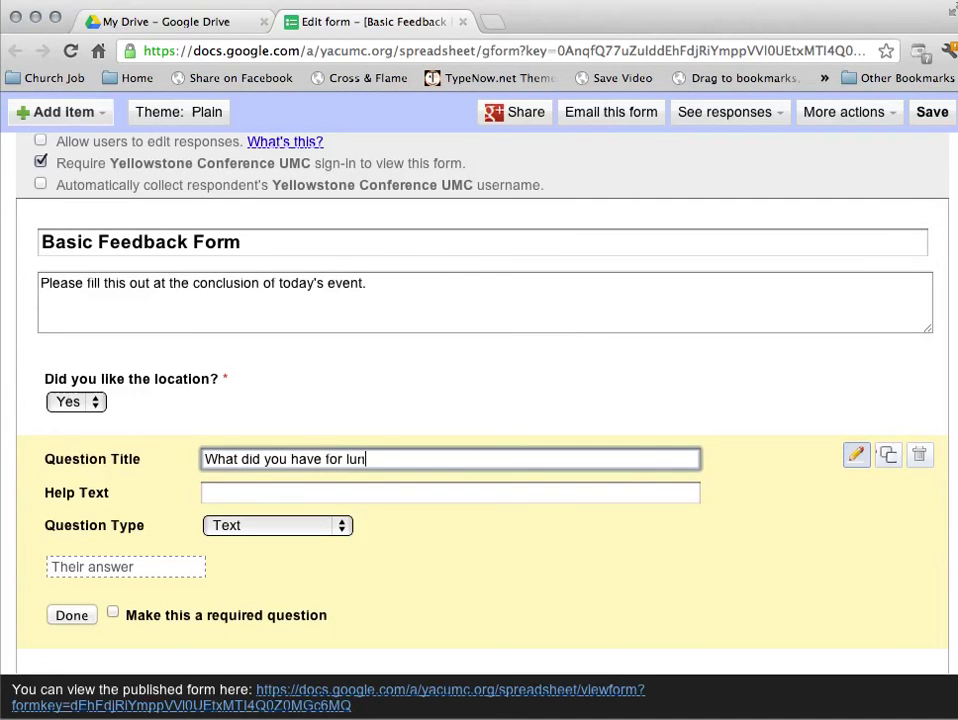
pyautogui.write('ch?')
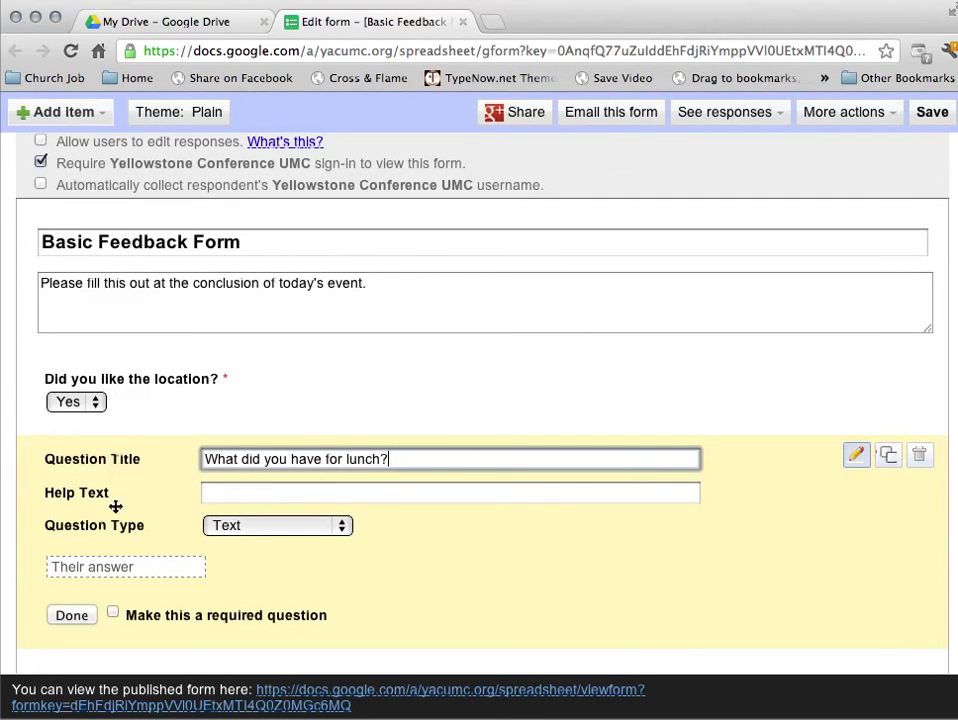
# Make the lunch question a required "Paragraph text" question and finish editing it.
pyautogui.click(243, 530)
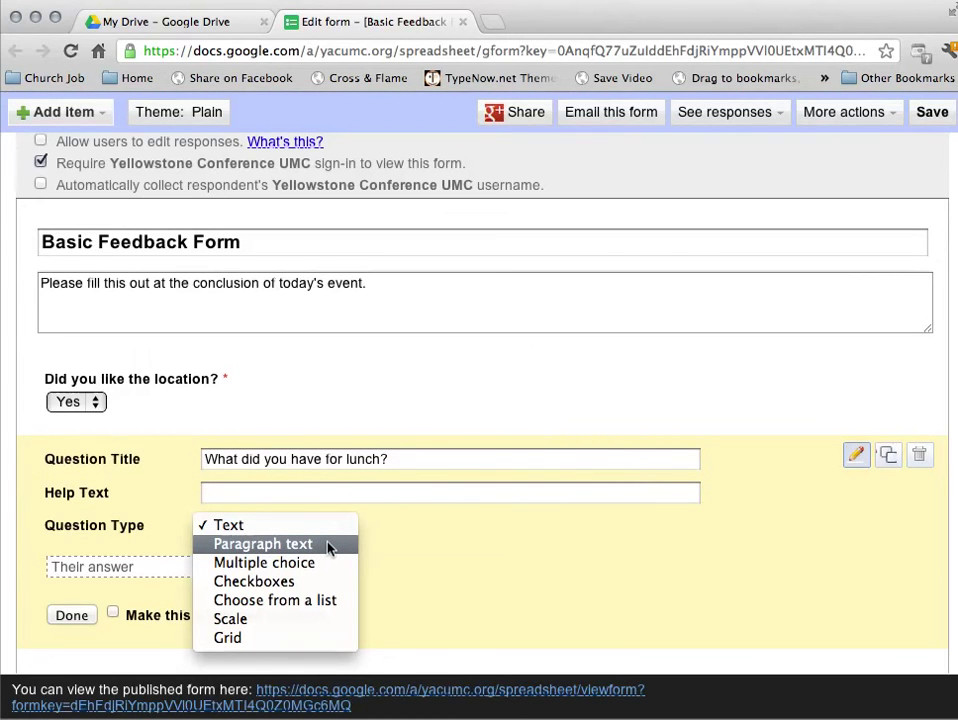
pyautogui.click(262, 544)
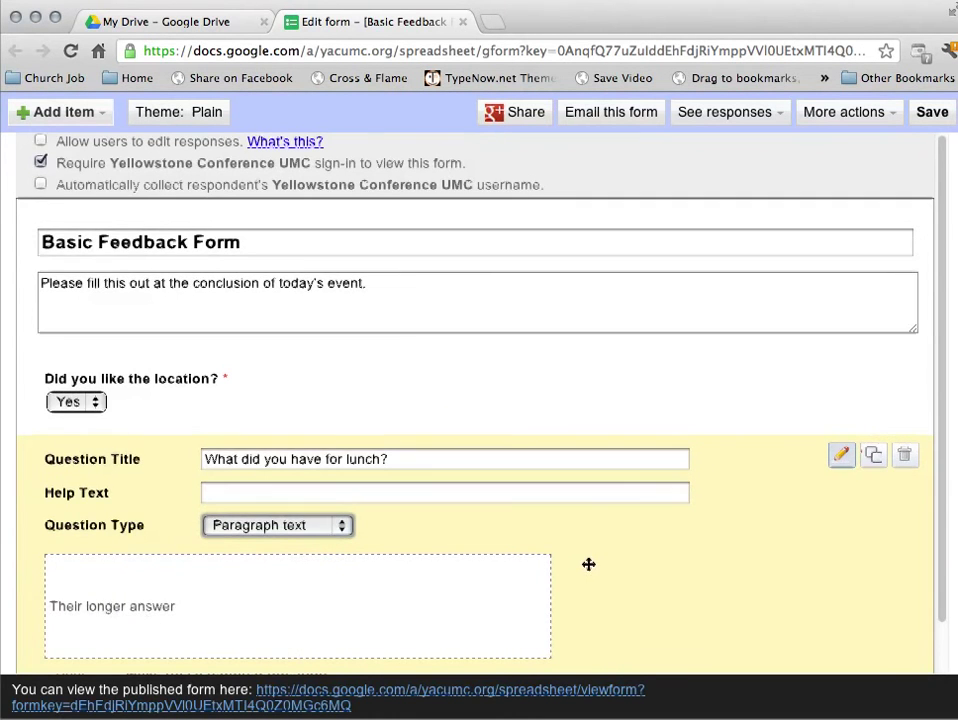
pyautogui.scroll(-2, 588, 564)
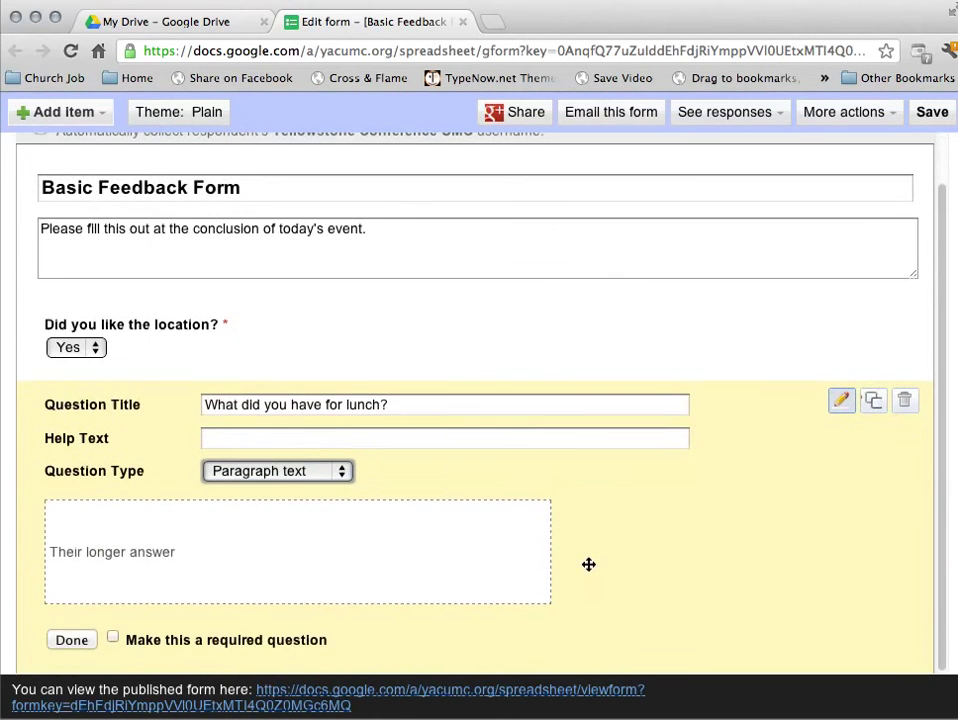
pyautogui.click(113, 640)
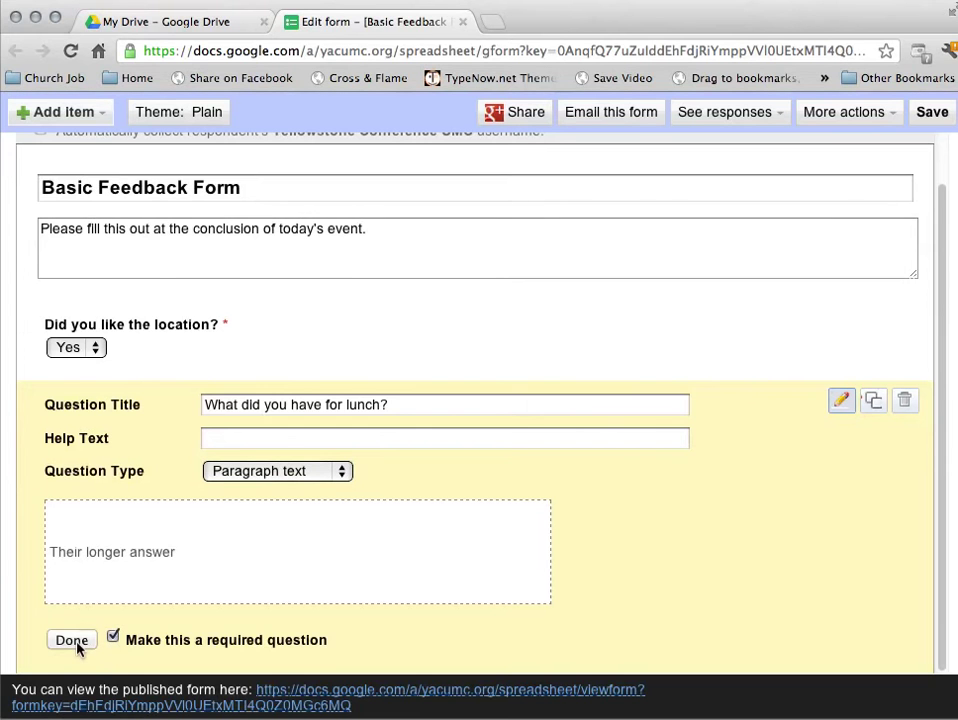
pyautogui.click(72, 640)
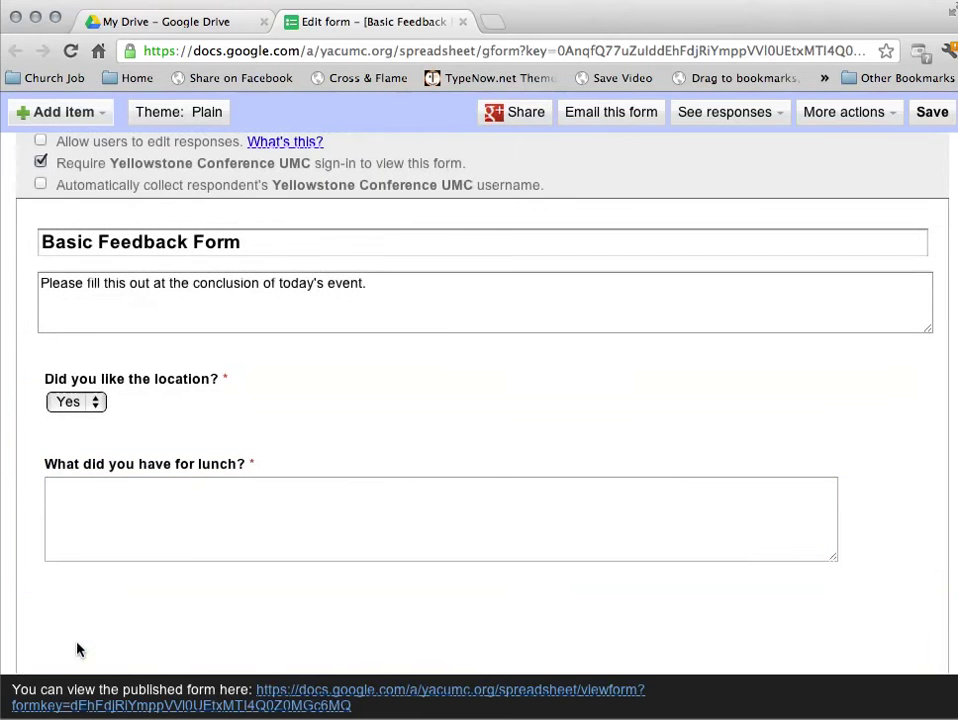
# Check the item types that can be added to the form, and save the form, retrying if saving fails.
pyautogui.click(42, 118)
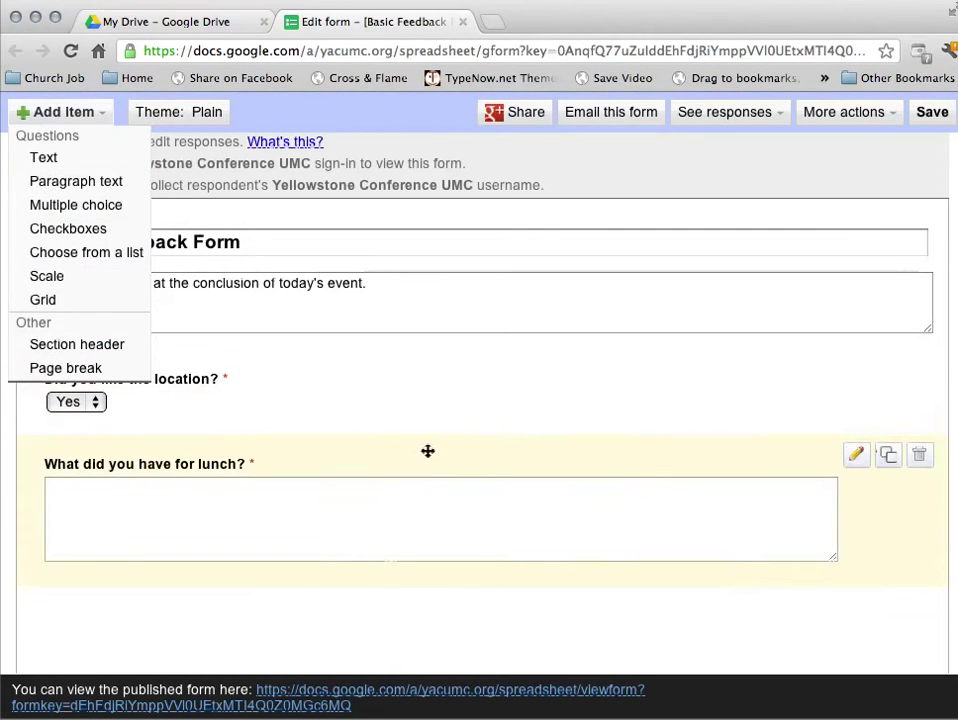
pyautogui.click(353, 623)
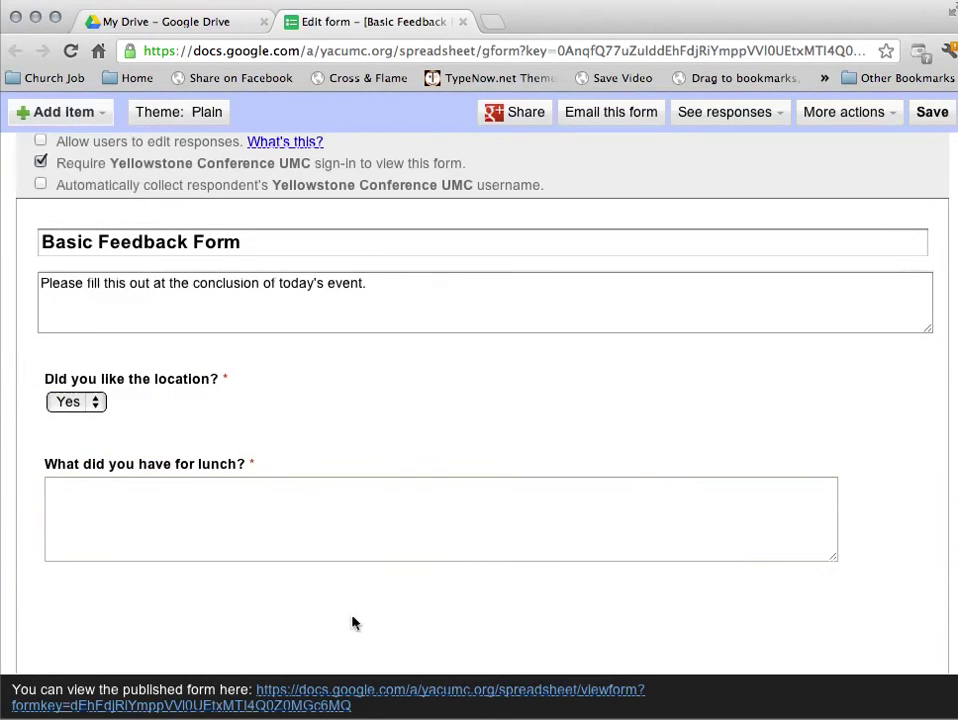
pyautogui.click(933, 113)
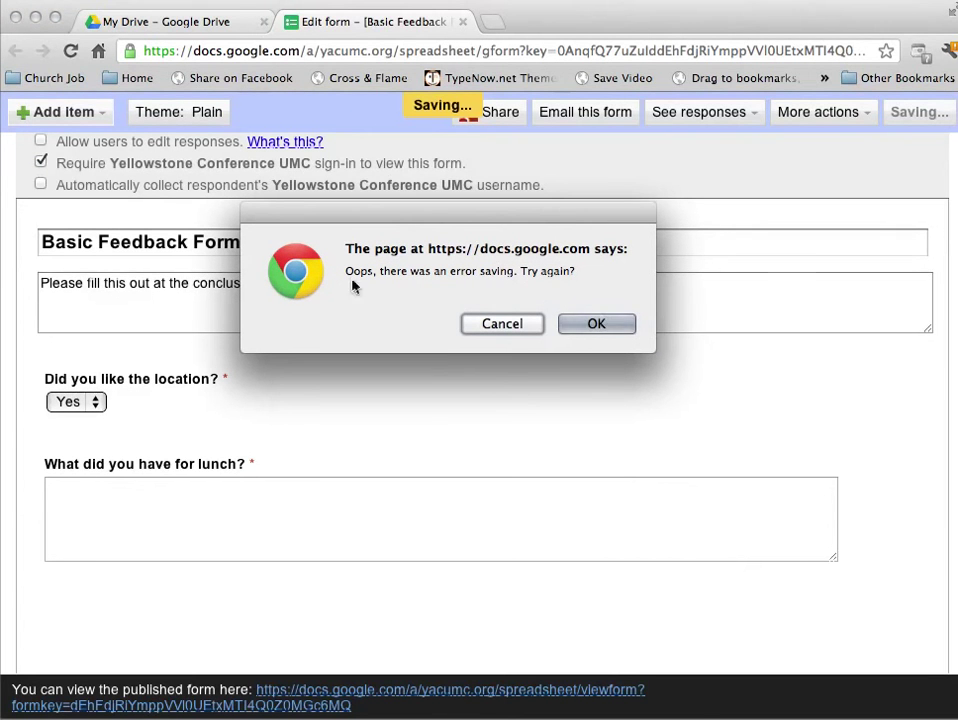
pyautogui.click(615, 323)
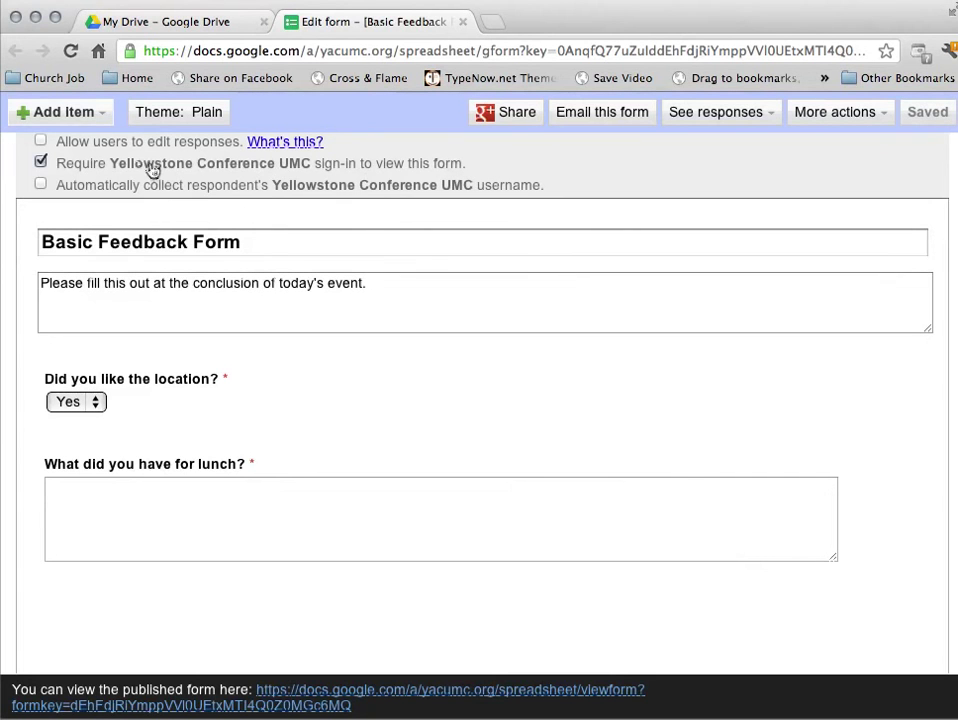
# Turn off the Yellowstone Conference UMC sign-in requirement and confirm making the form accessible outside the organization.
pyautogui.click(41, 142)
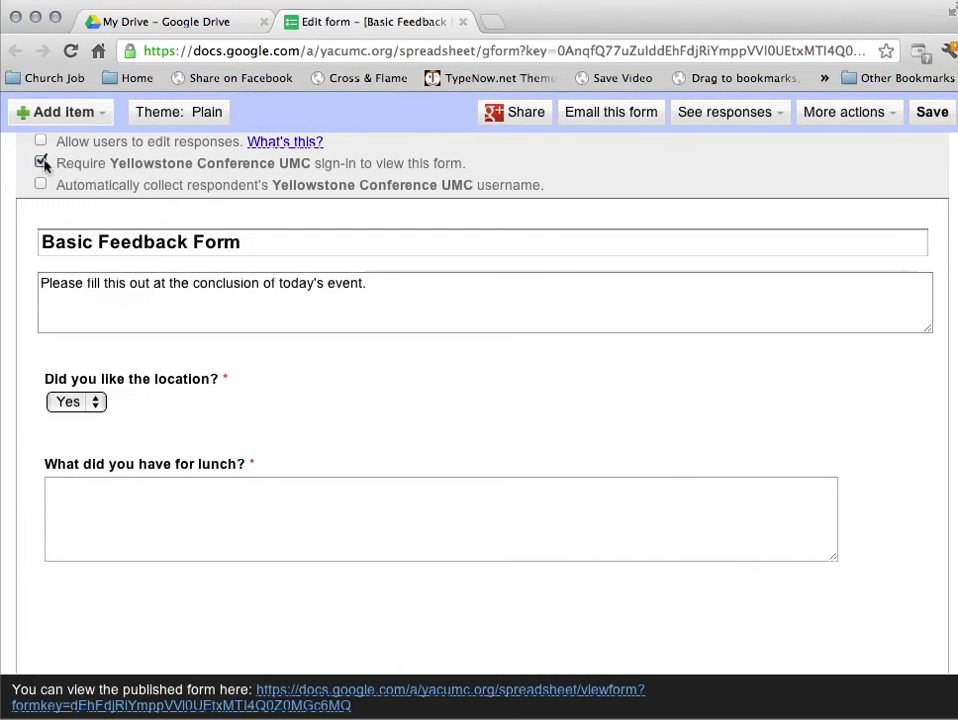
pyautogui.click(41, 163)
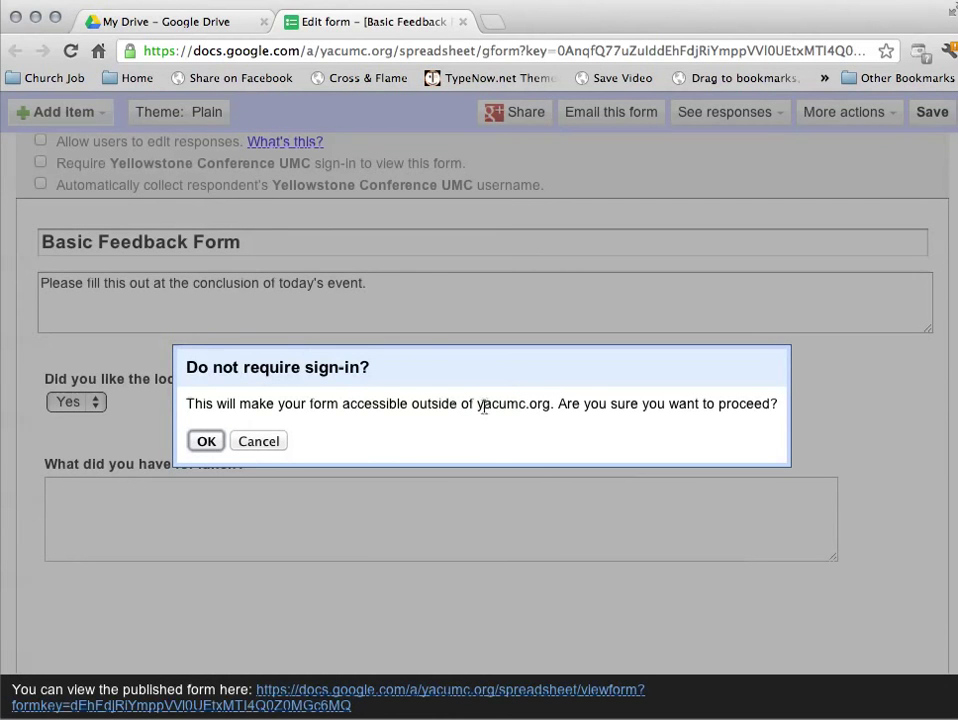
pyautogui.click(207, 442)
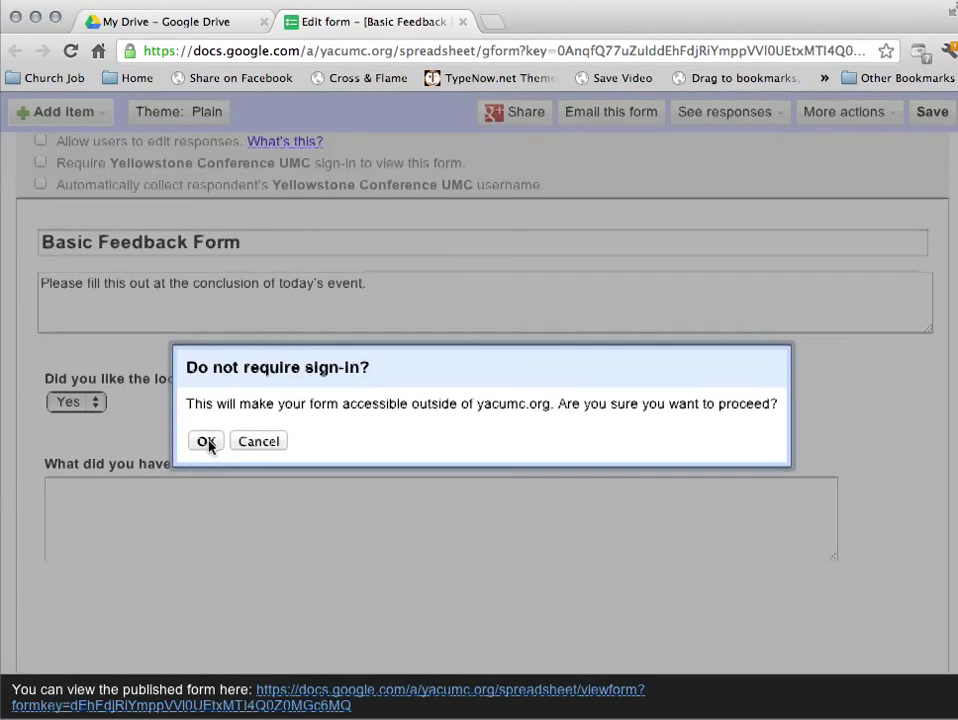
pyautogui.click(207, 442)
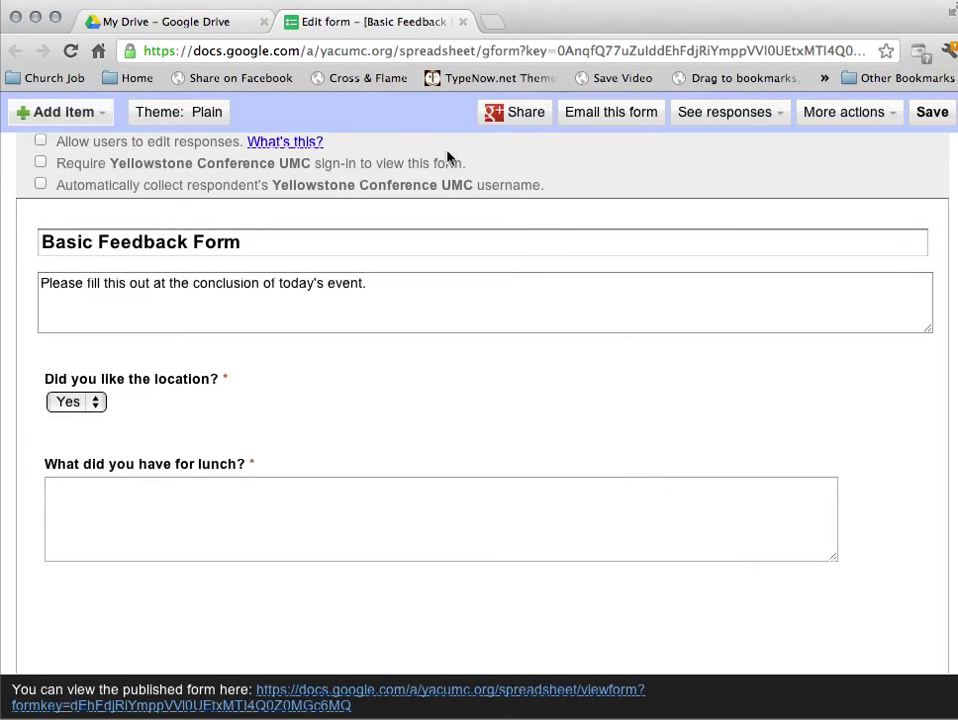
# Browse the form themes and apply the Spices theme.
pyautogui.click(160, 120)
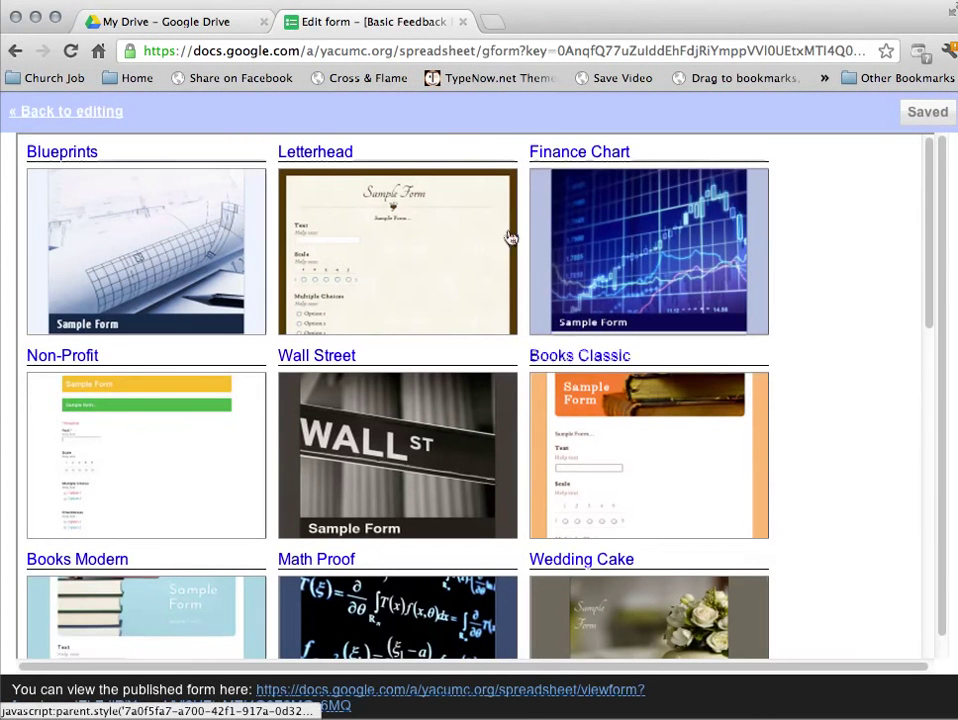
pyautogui.scroll(-1, 870, 440)
pyautogui.scroll(-3, 843, 427)
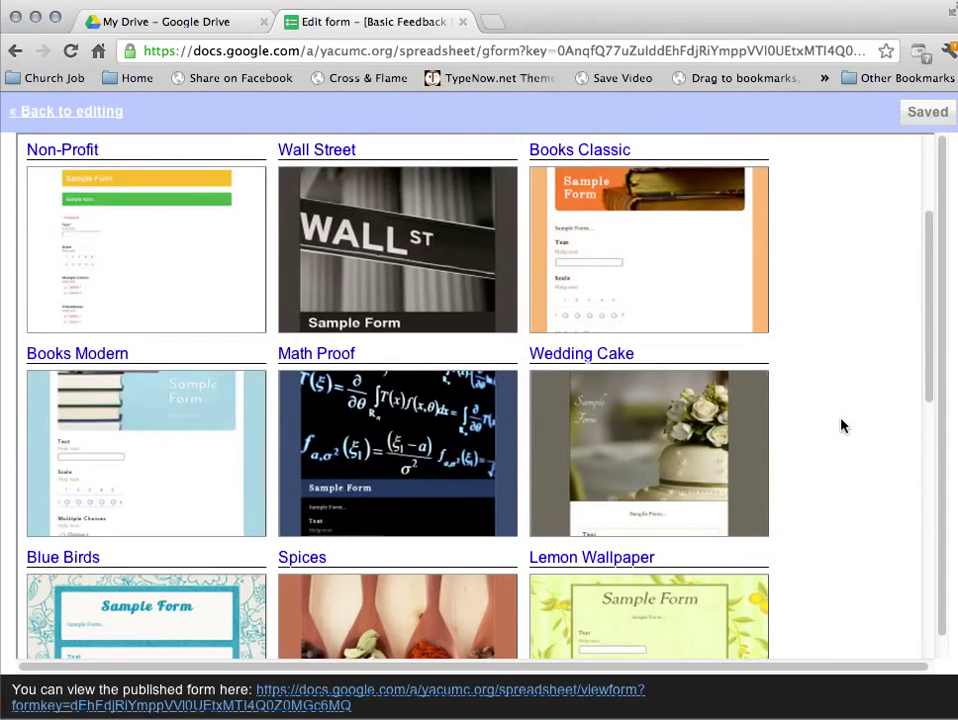
pyautogui.scroll(-2, 843, 427)
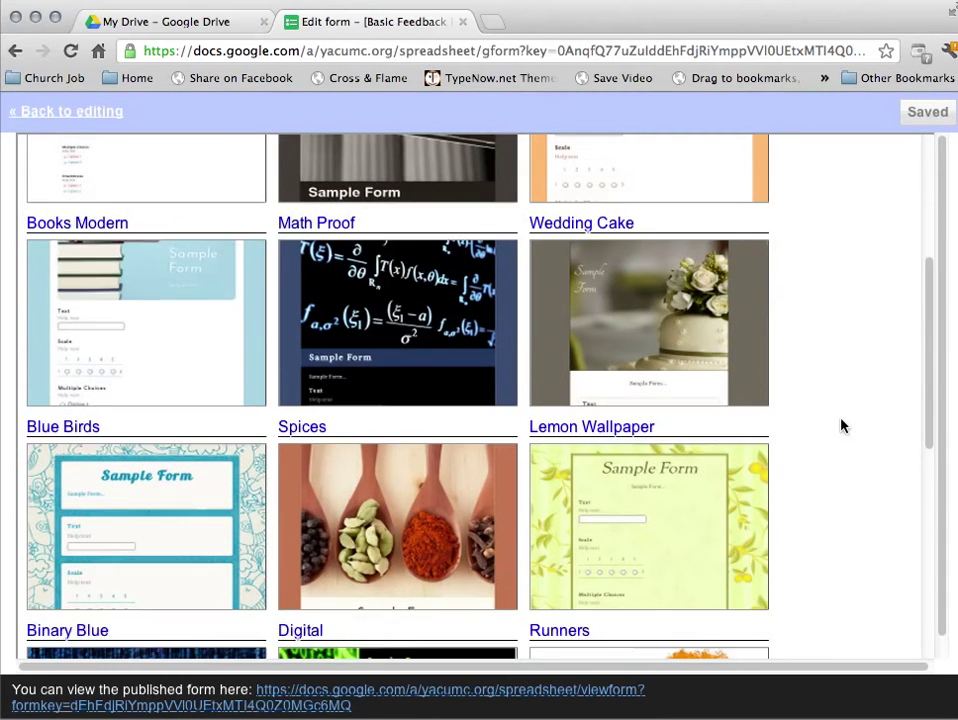
pyautogui.scroll(-2, 840, 423)
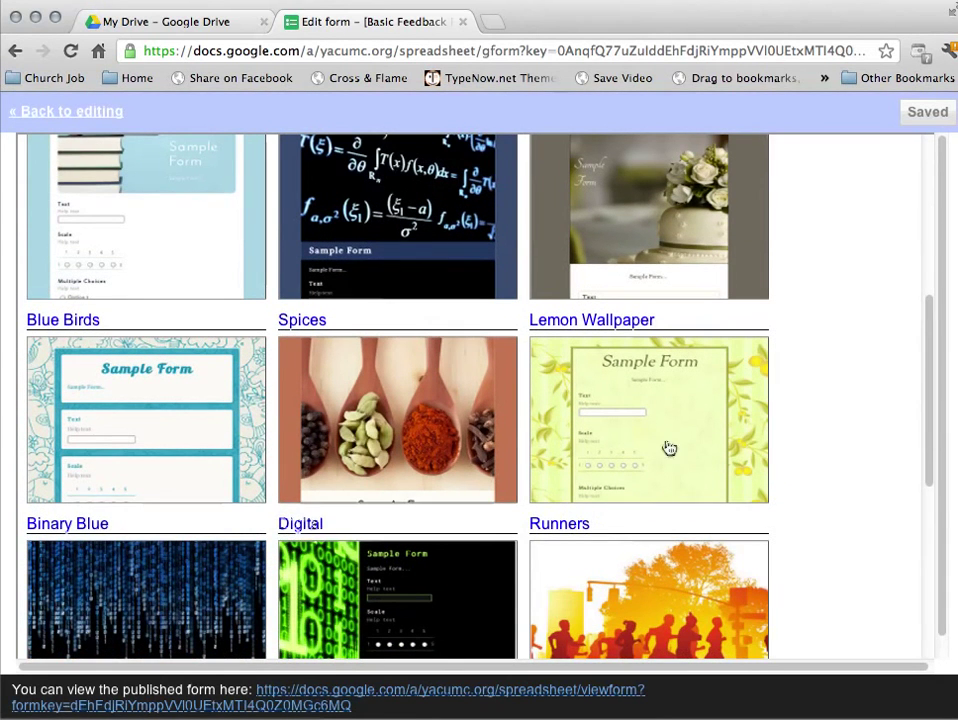
pyautogui.click(308, 324)
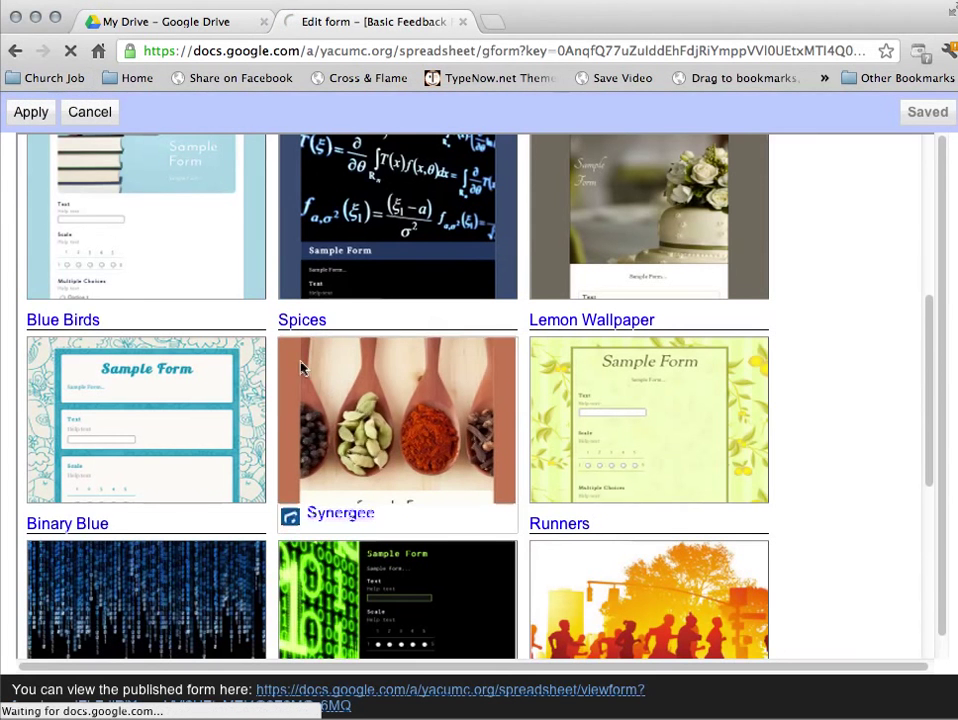
pyautogui.click(28, 115)
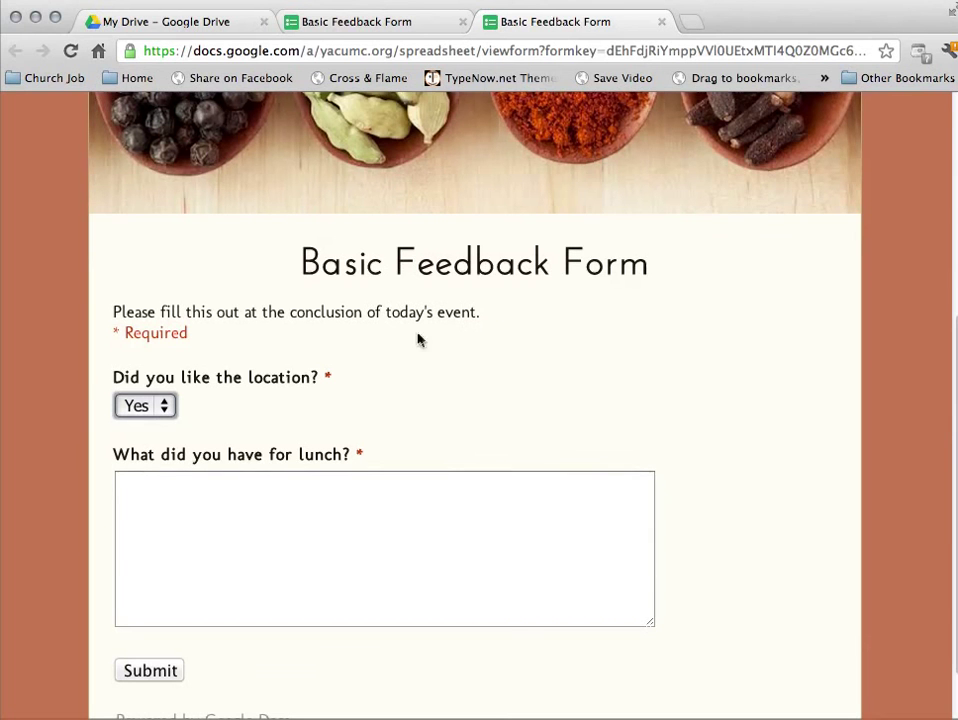
# Submit a test response on the live form with Yes for the location and "A very fine sandwich." for lunch.
pyautogui.scroll(-1, 138, 340)
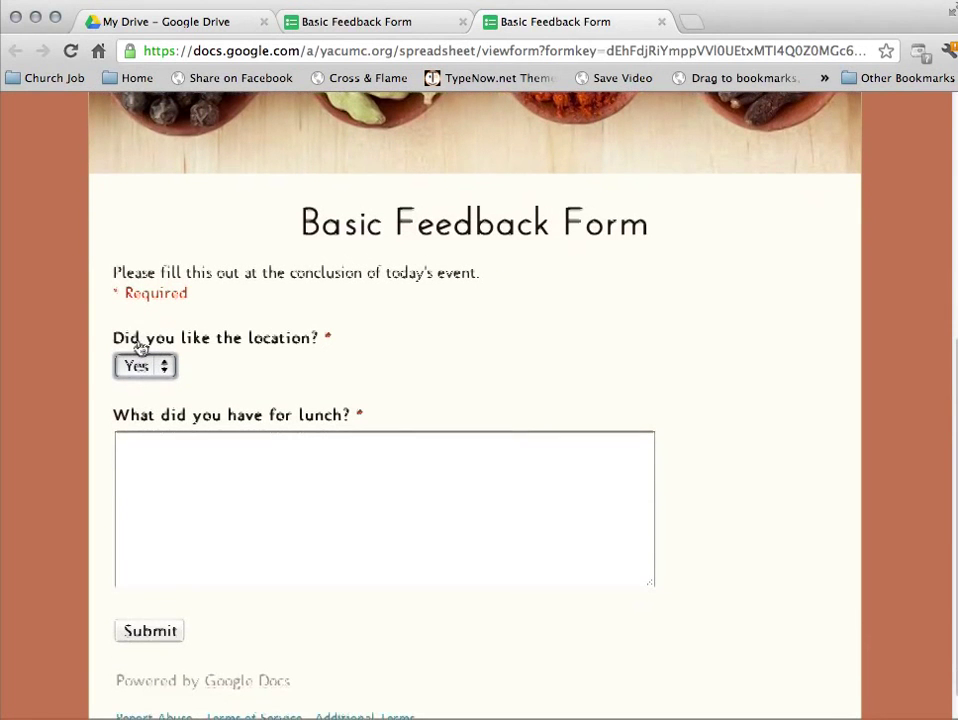
pyautogui.scroll(-1, 139, 255)
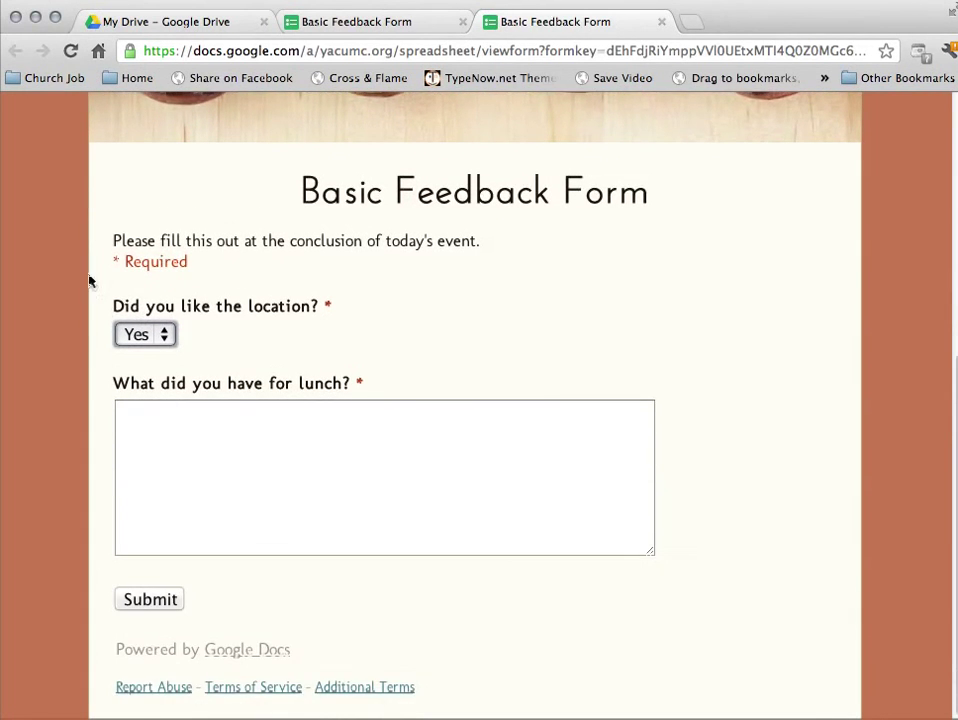
pyautogui.click(166, 330)
pyautogui.click(166, 333)
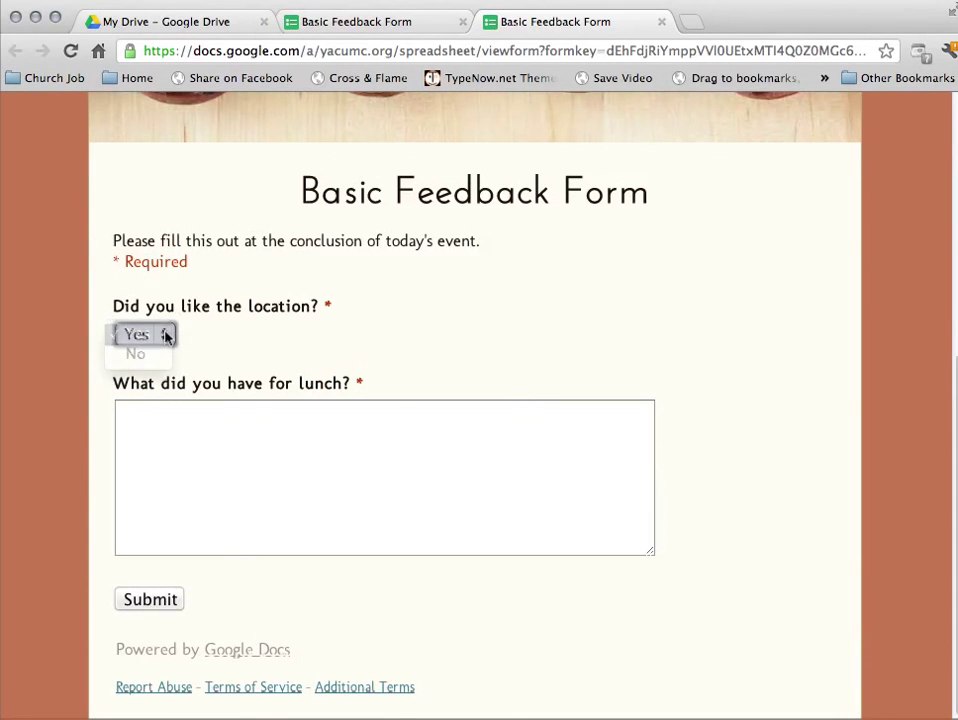
pyautogui.click(243, 441)
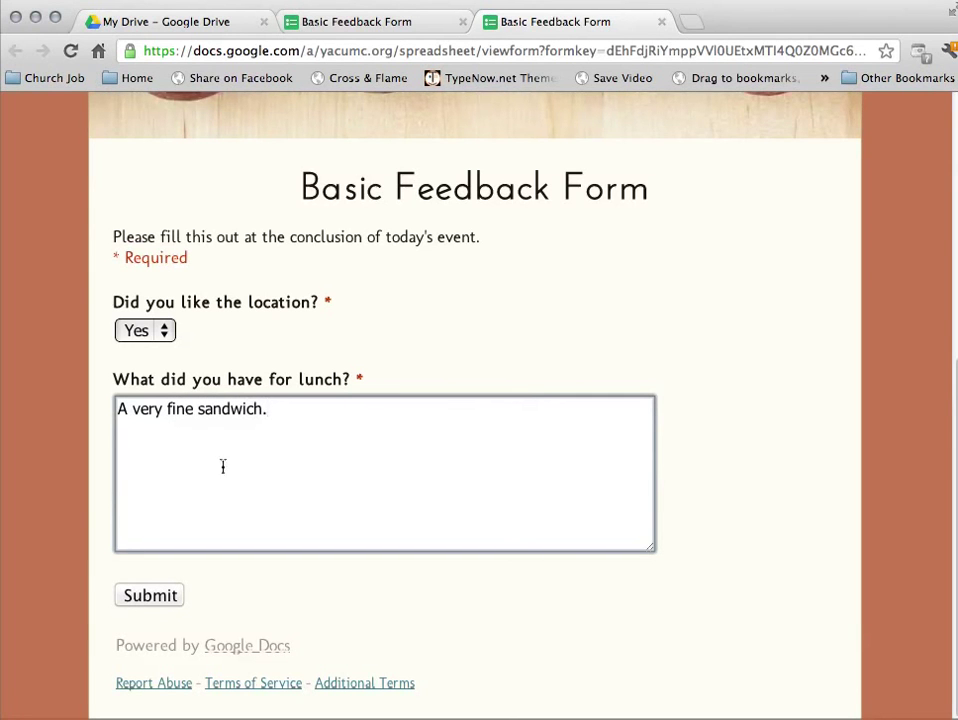
pyautogui.click(143, 595)
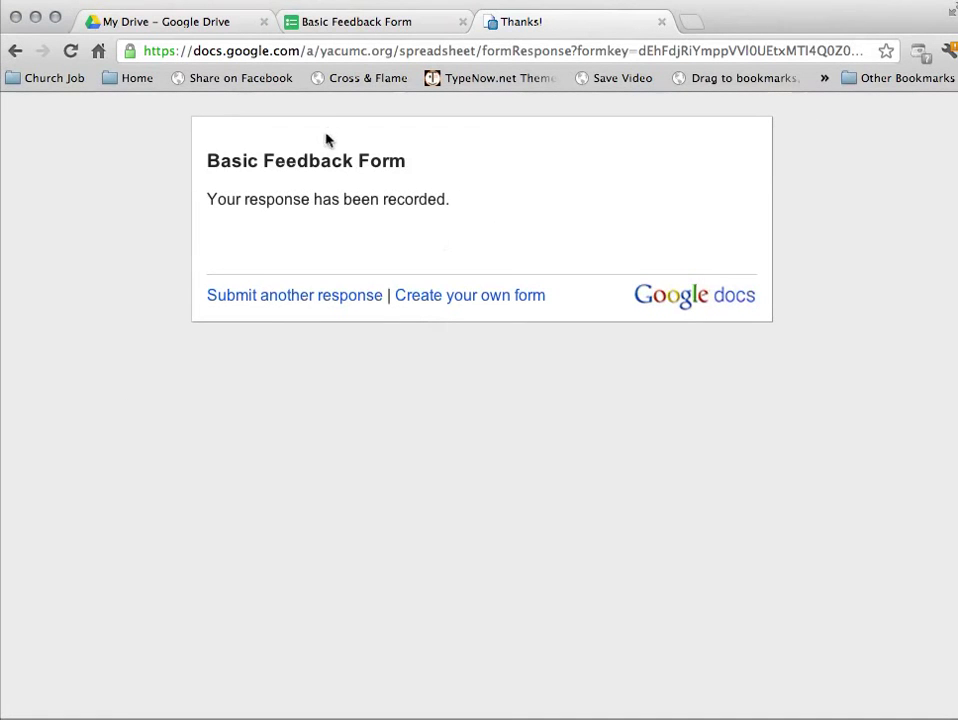
# Return to the live form, open the Basic Feedback Form response spreadsheet from Google Drive, and dismiss the browser zoom notice.
pyautogui.click(350, 24)
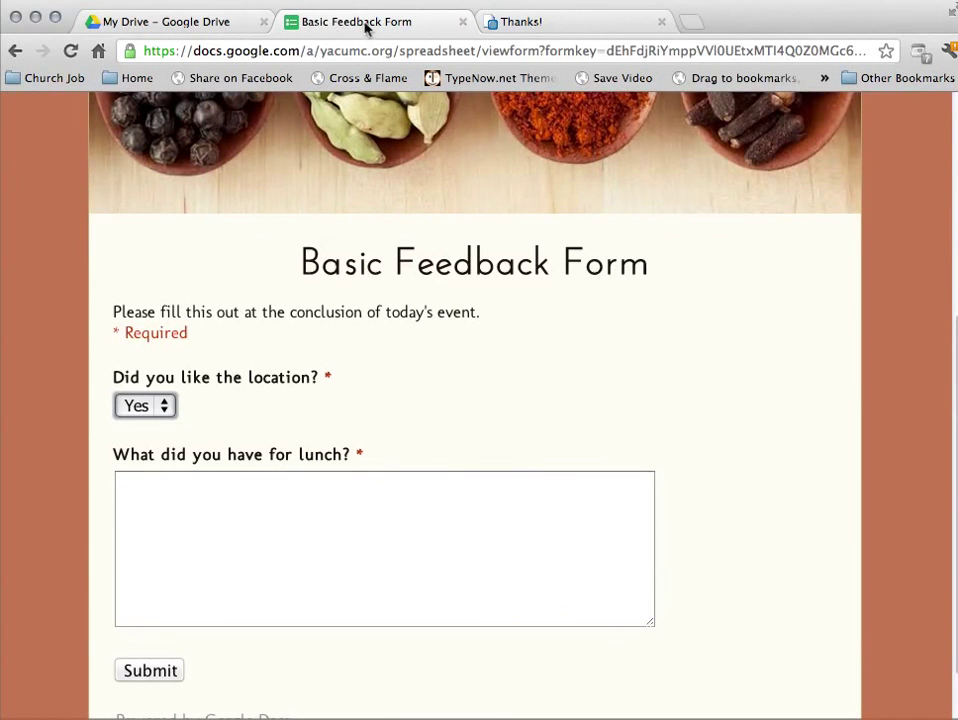
pyautogui.scroll(3, 392, 235)
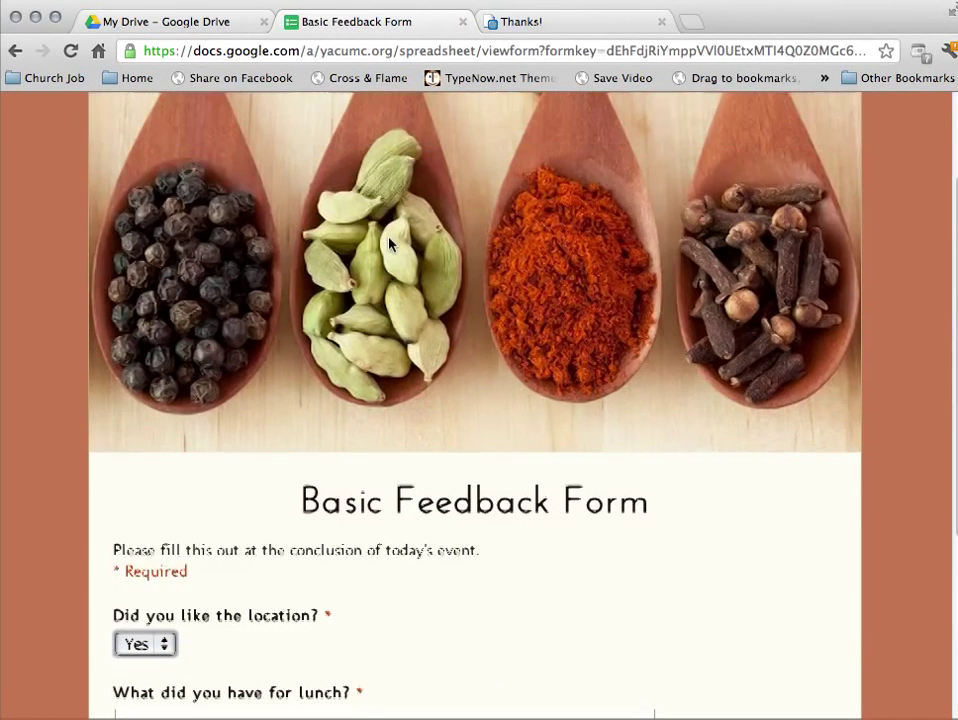
pyautogui.scroll(-4, 390, 237)
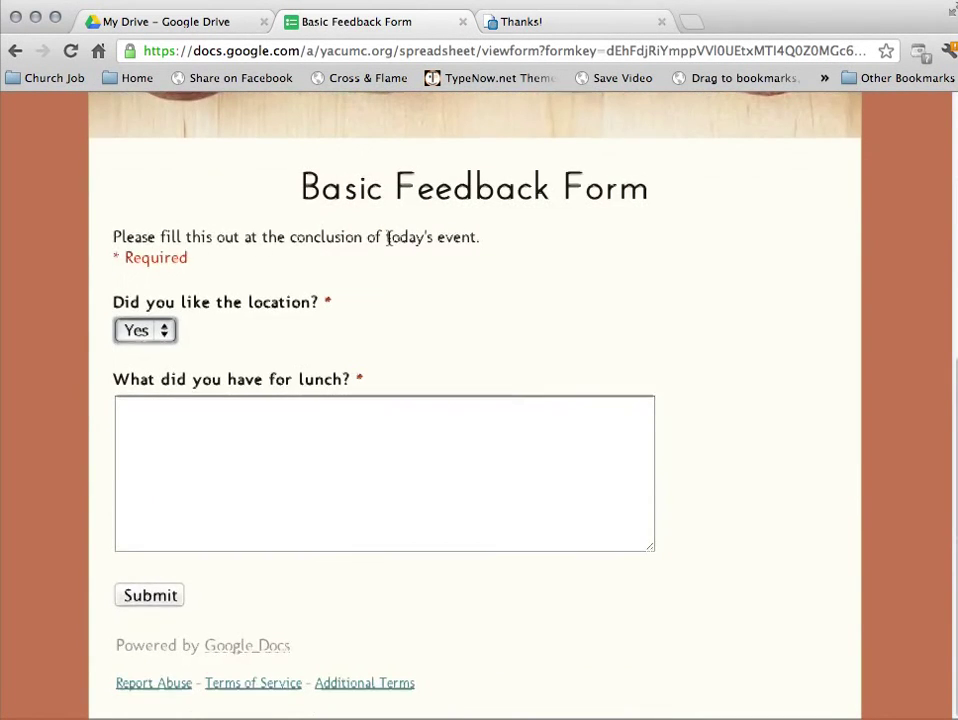
pyautogui.scroll(3, 389, 238)
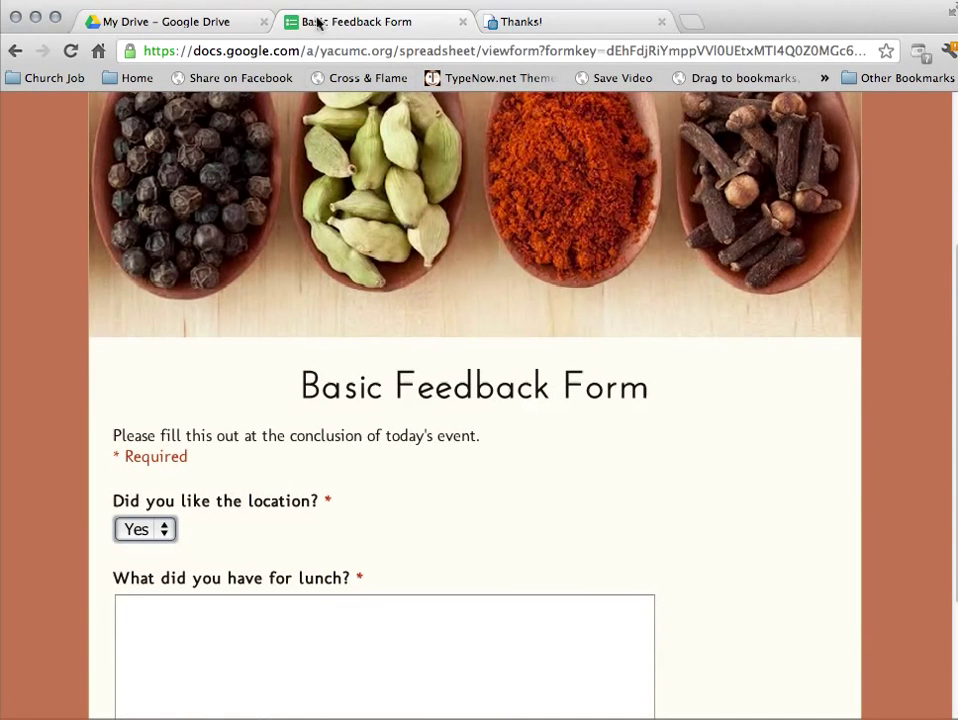
pyautogui.click(184, 21)
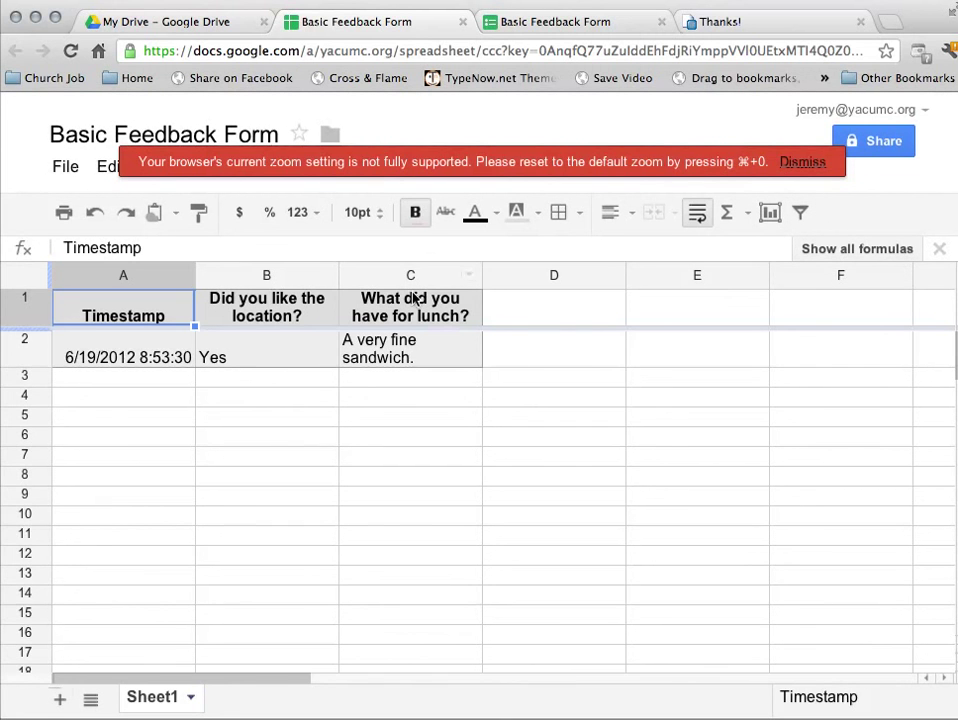
pyautogui.click(805, 162)
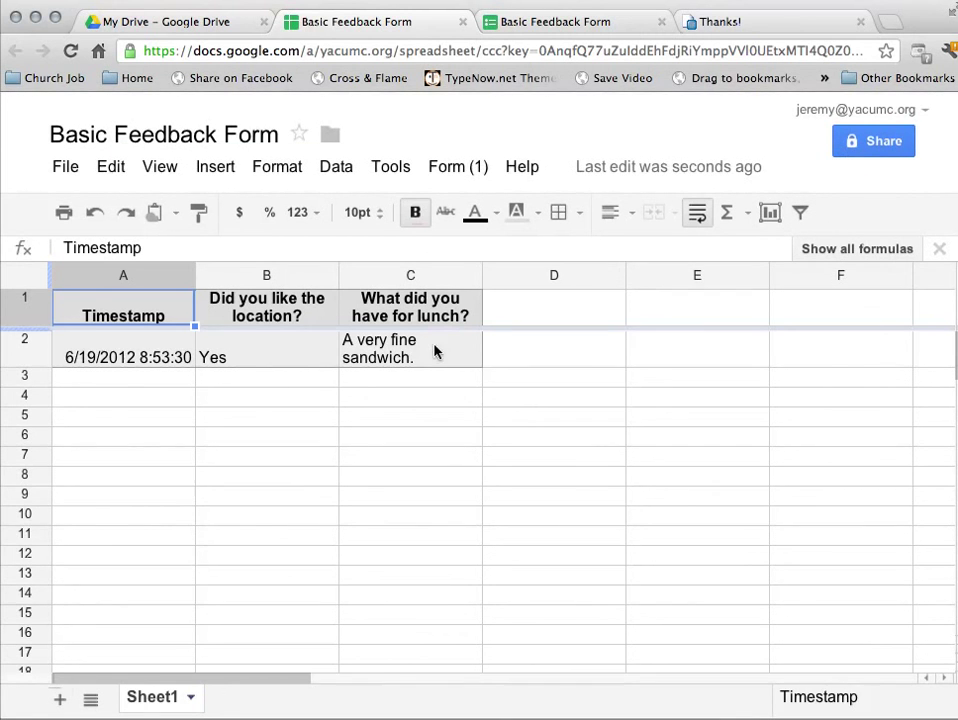
# Review the form options available in the response spreadsheet, and select the live form's web address for sharing.
pyautogui.click(452, 168)
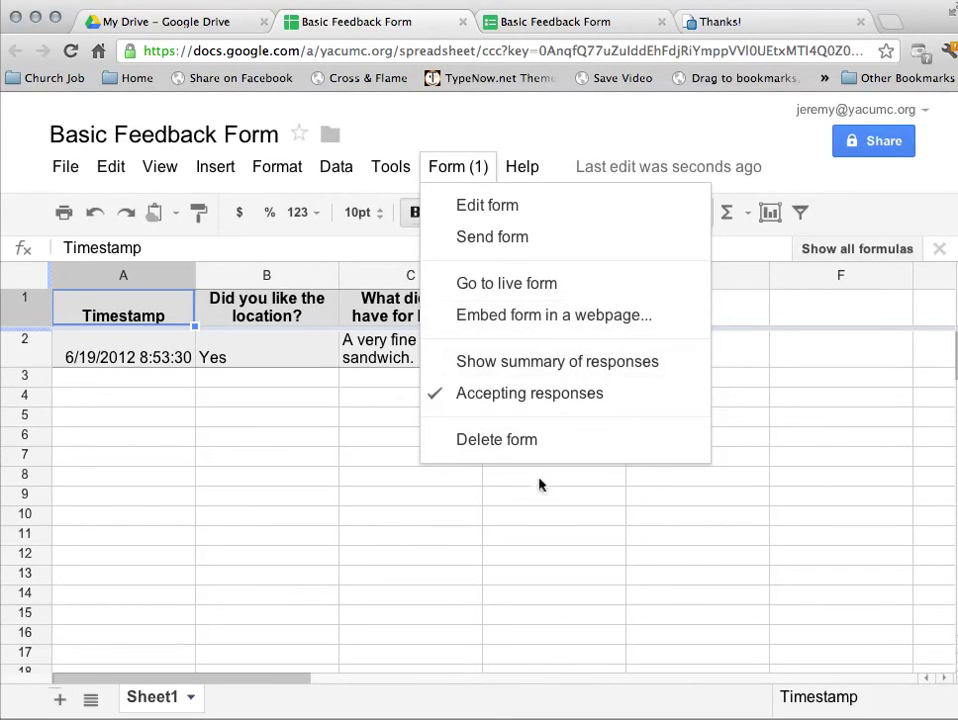
pyautogui.moveTo(390, 168)
pyautogui.click(415, 135)
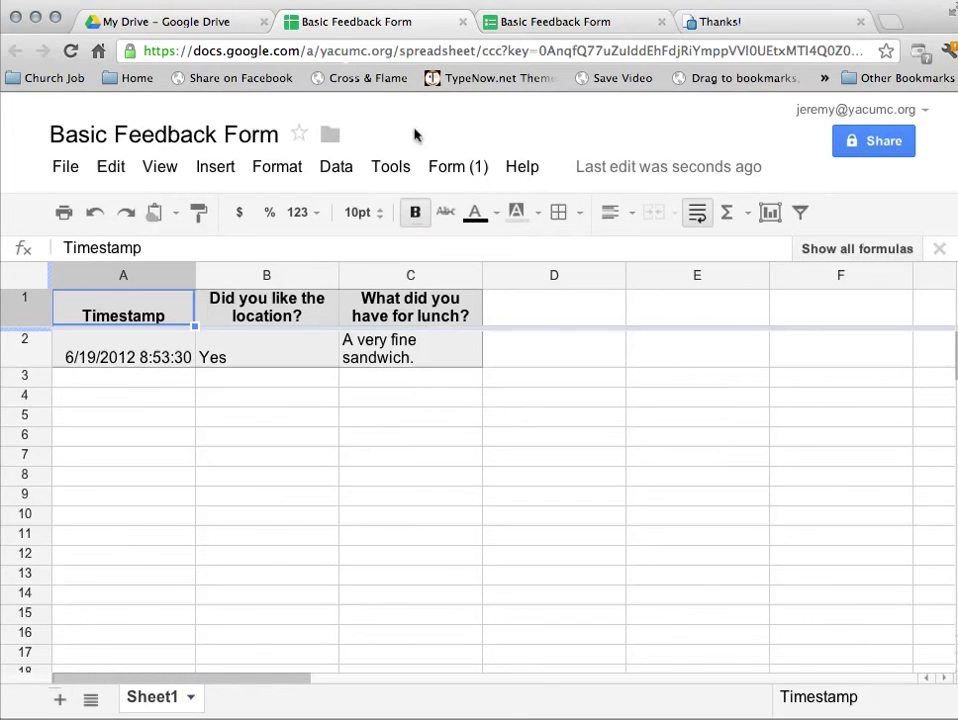
pyautogui.click(530, 26)
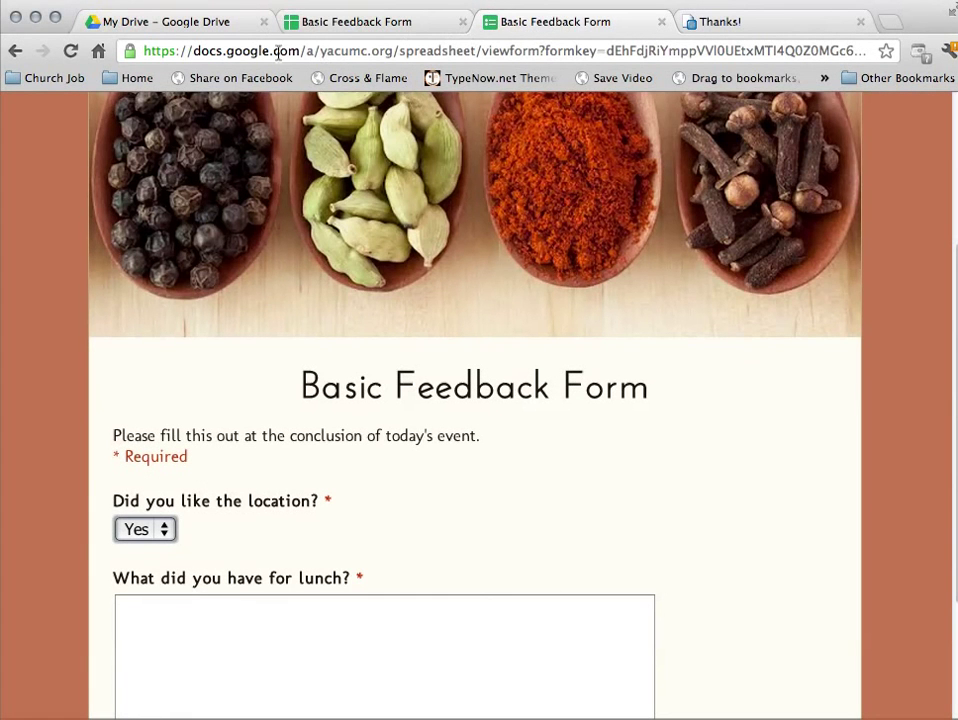
pyautogui.click(406, 51)
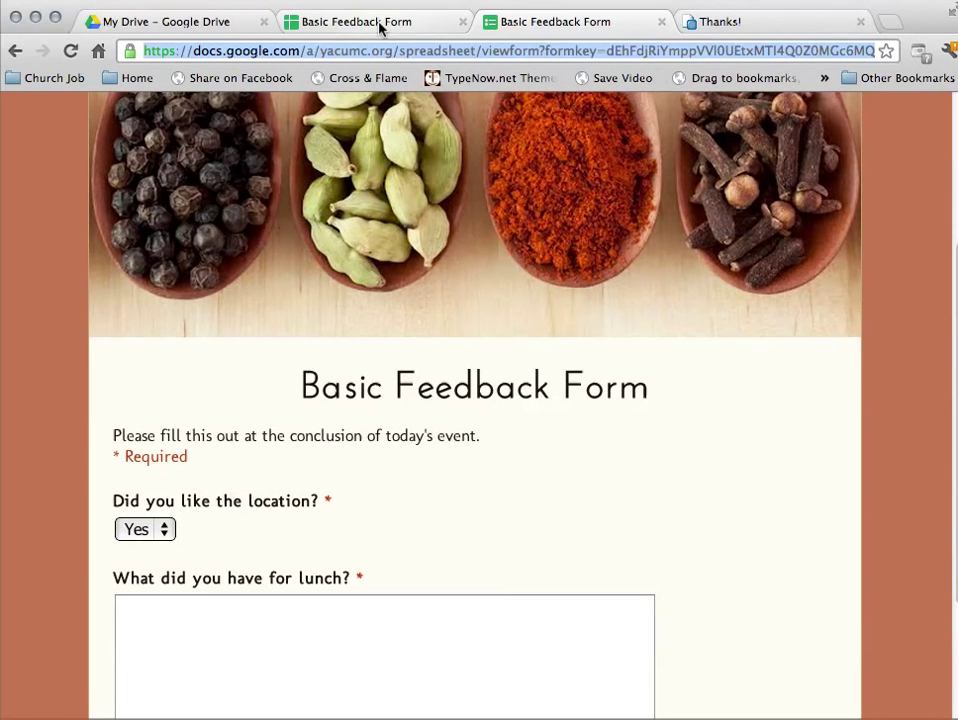
# Return to the response spreadsheet and examine its data sorting options and available download formats.
pyautogui.click(381, 22)
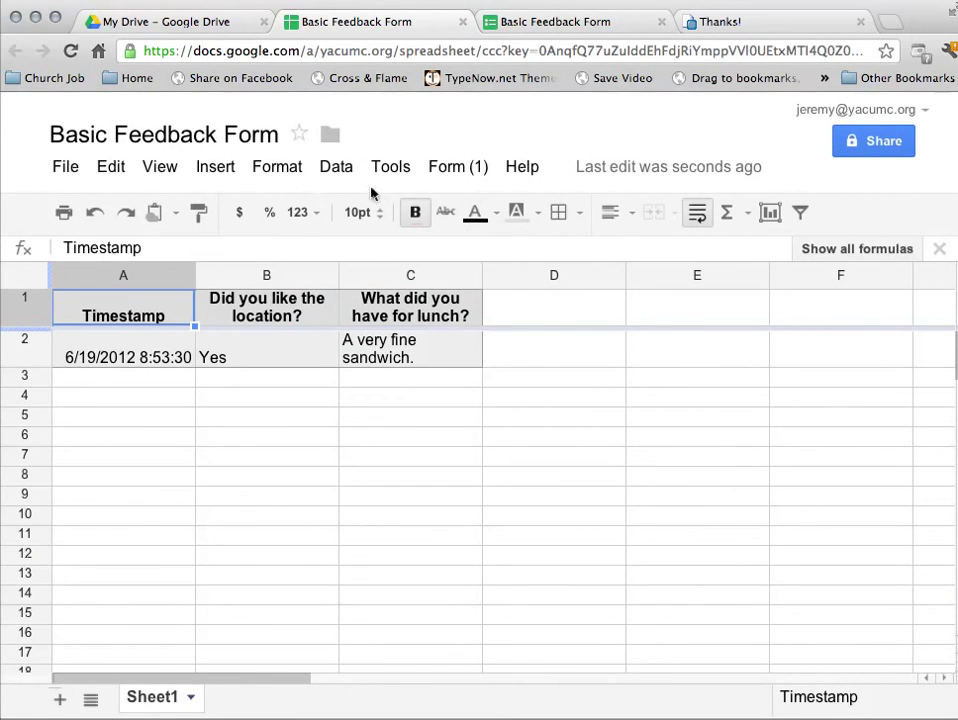
pyautogui.click(330, 172)
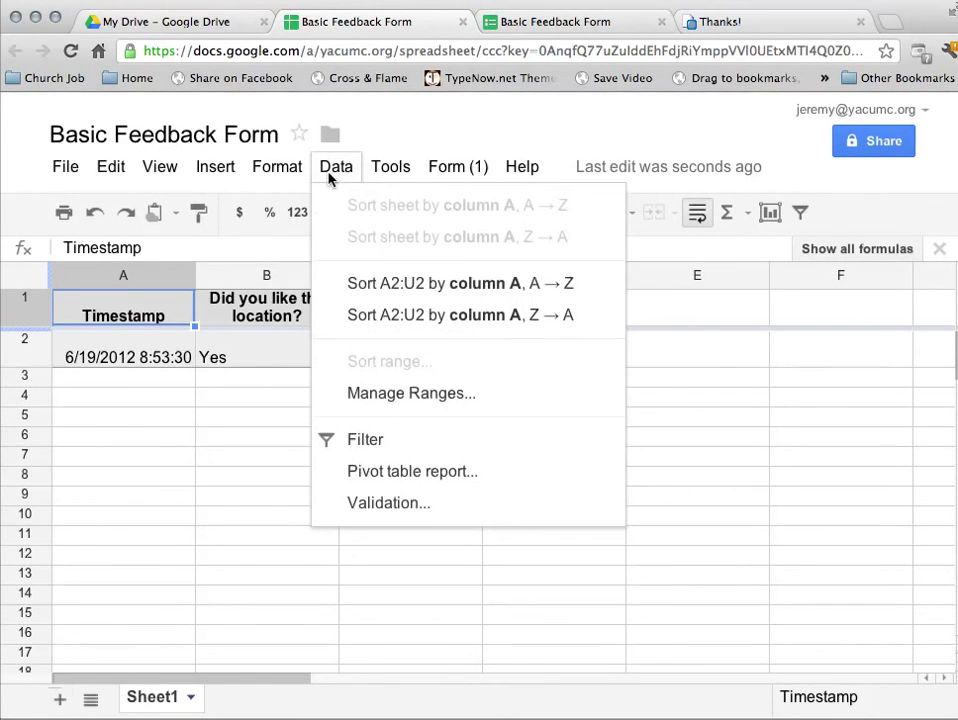
pyautogui.moveTo(70, 178)
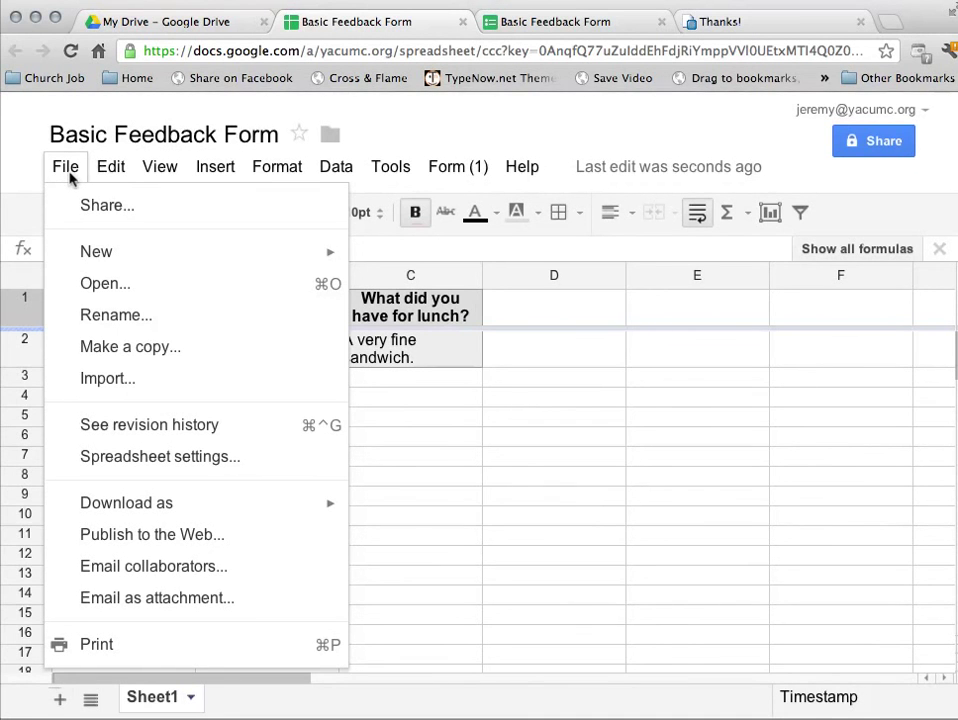
pyautogui.moveTo(160, 512)
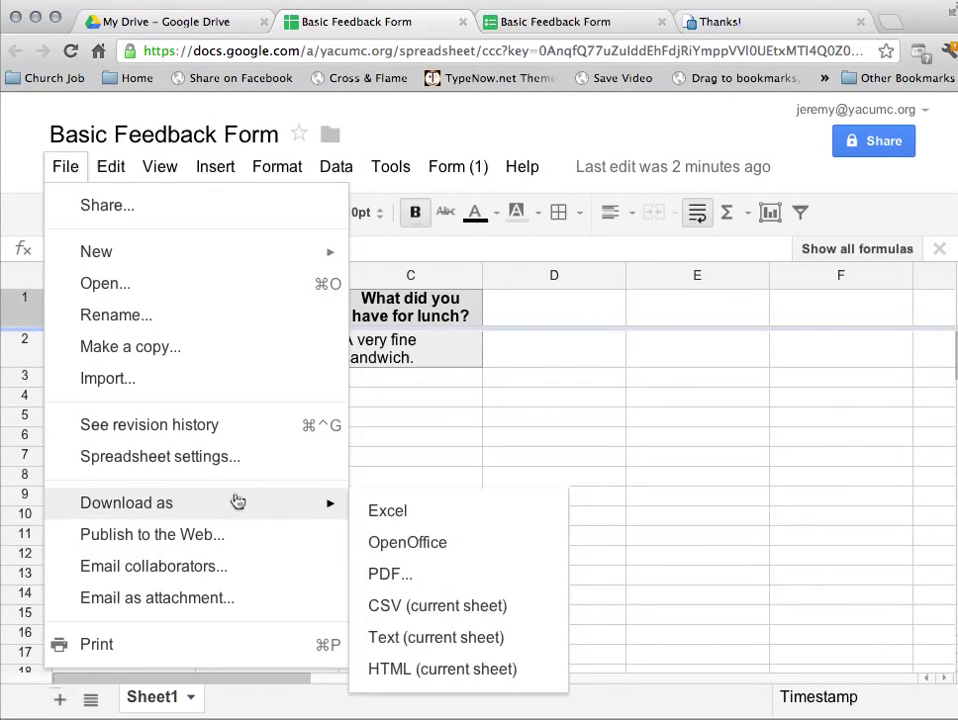